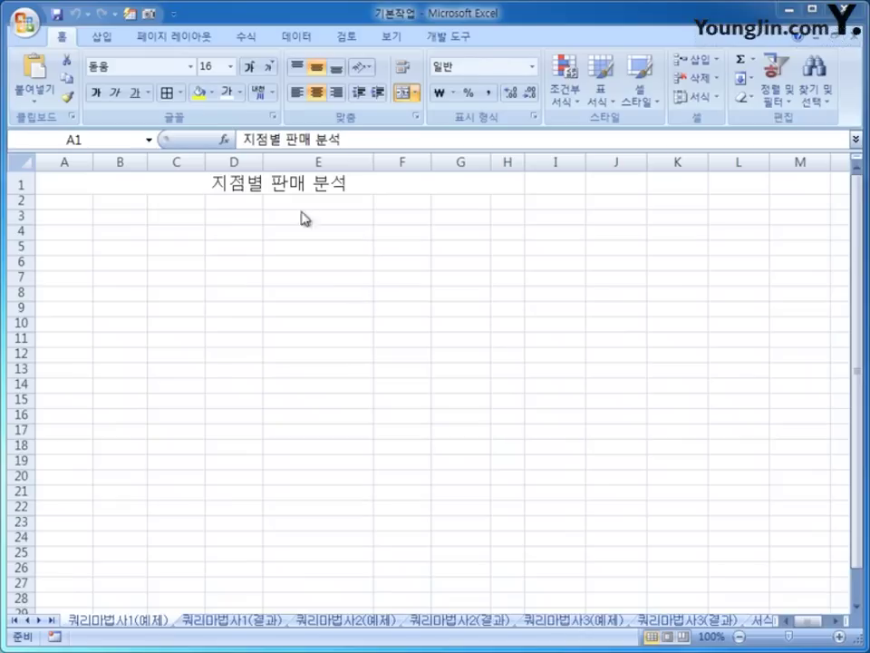
Start a Microsoft Query import of external data with cell A3 as the destination
click(176, 185)
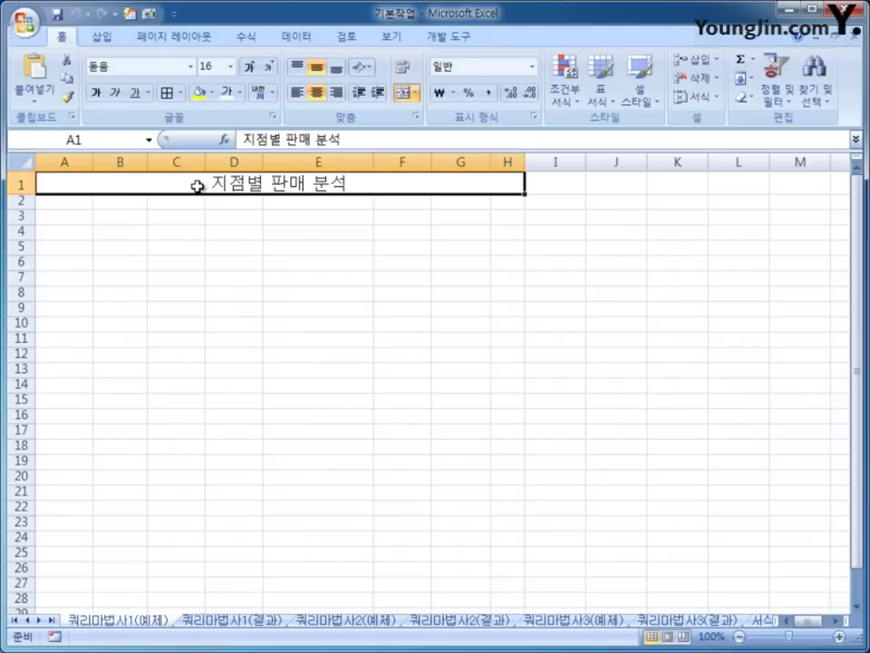
click(73, 217)
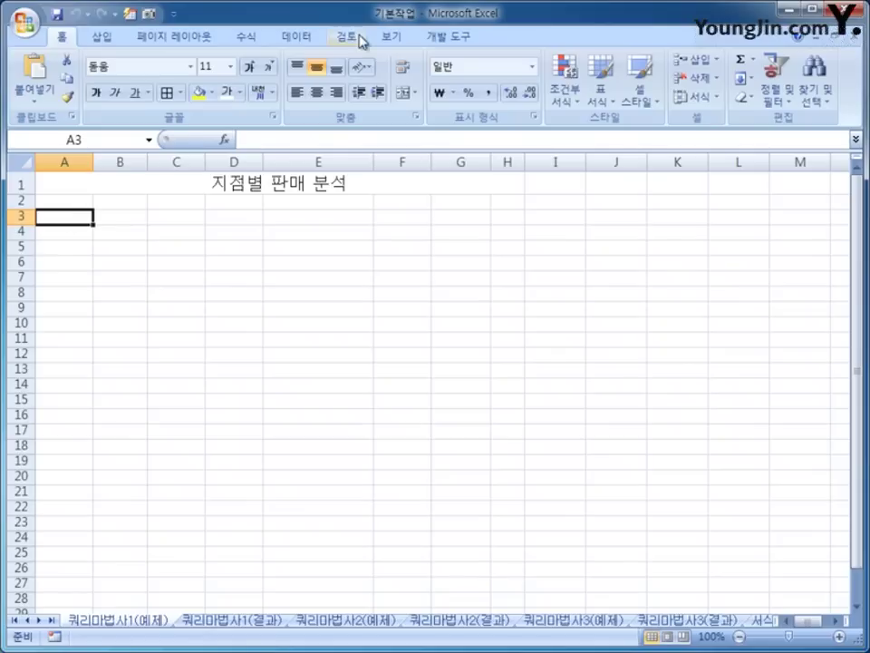
click(306, 39)
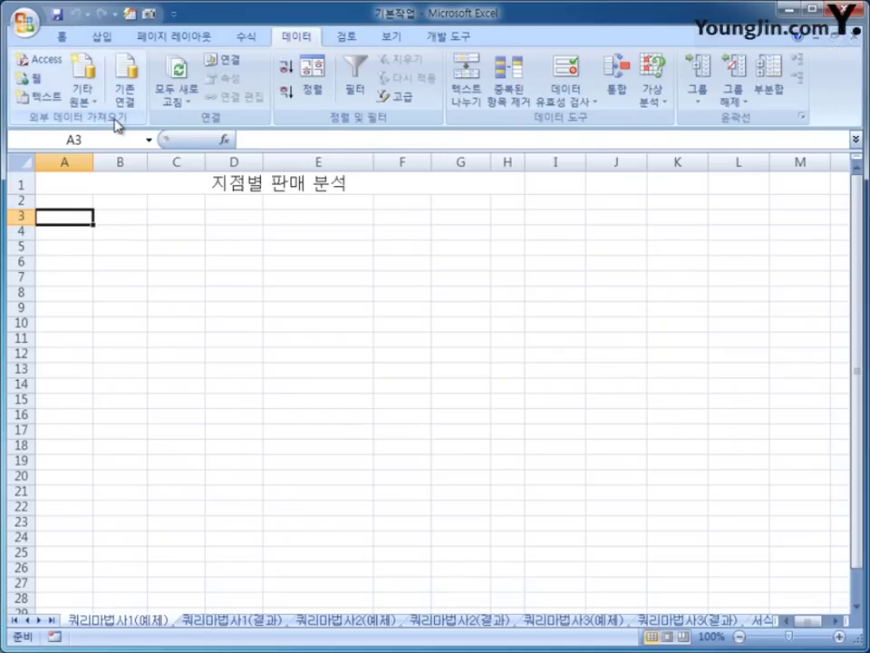
click(83, 95)
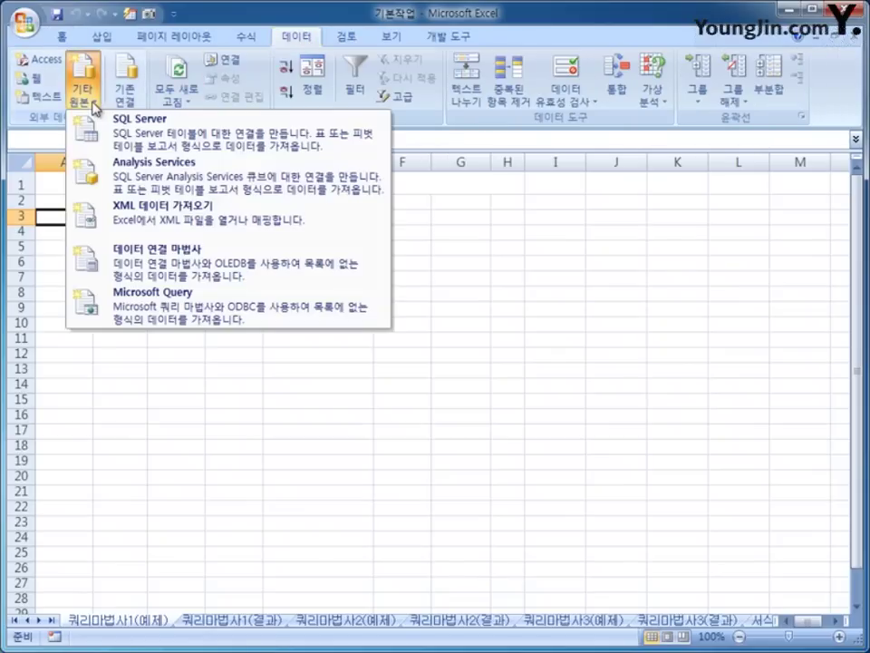
click(179, 311)
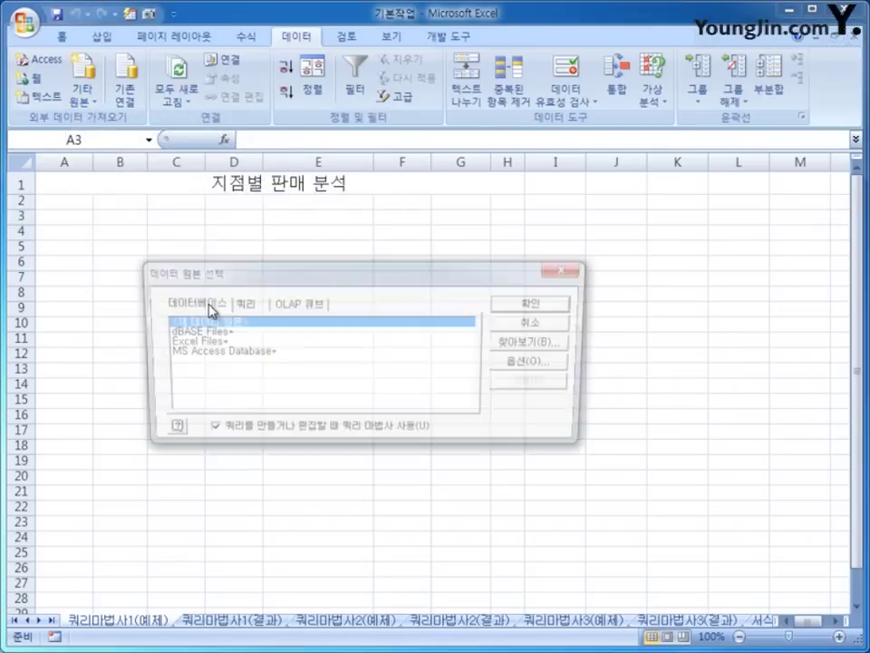
Choose MS Access Database as the data source with the Query Wizard enabled, and connect to 판매데이터.mdb
drag(330, 275, 458, 241)
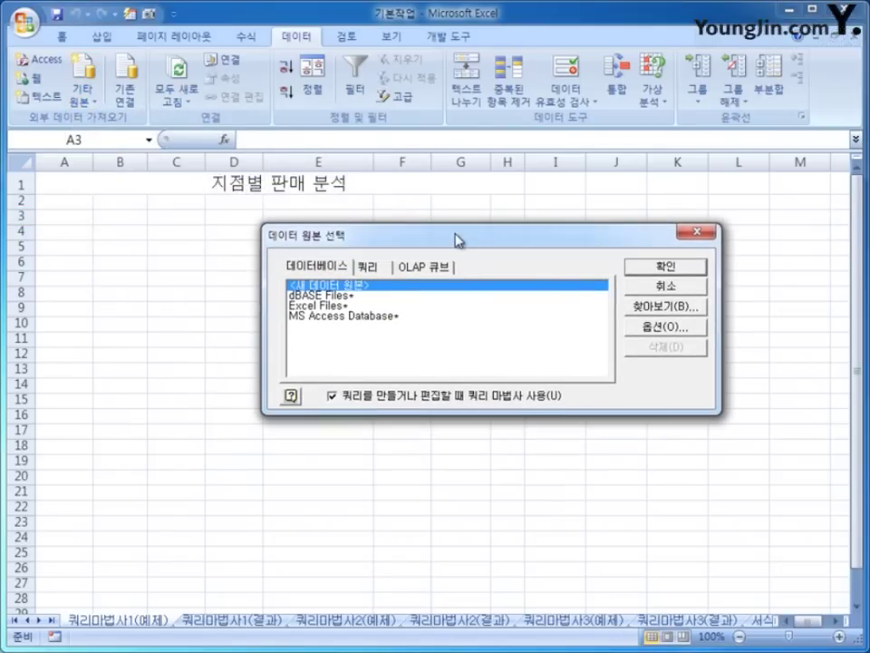
click(337, 318)
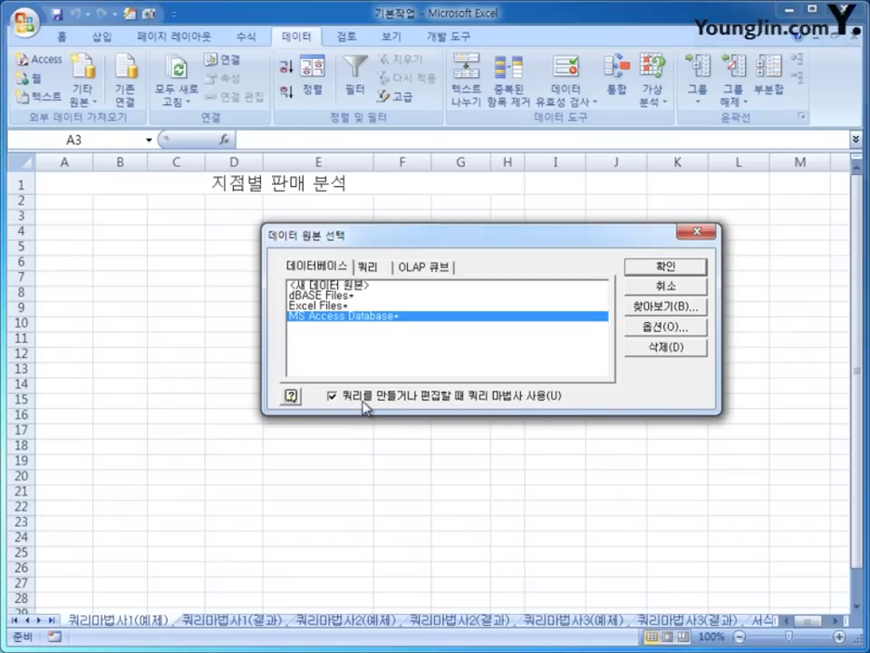
click(665, 266)
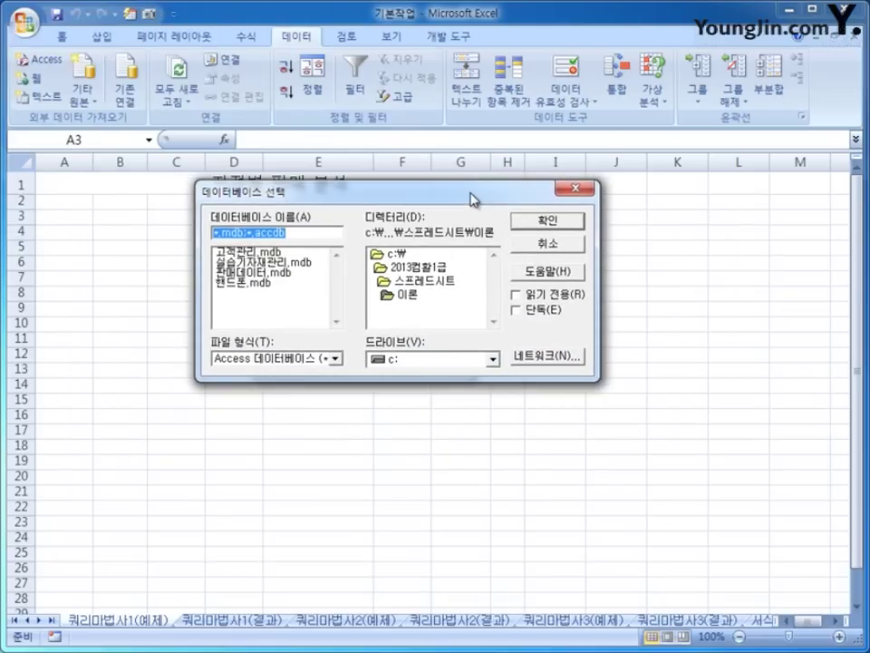
click(283, 272)
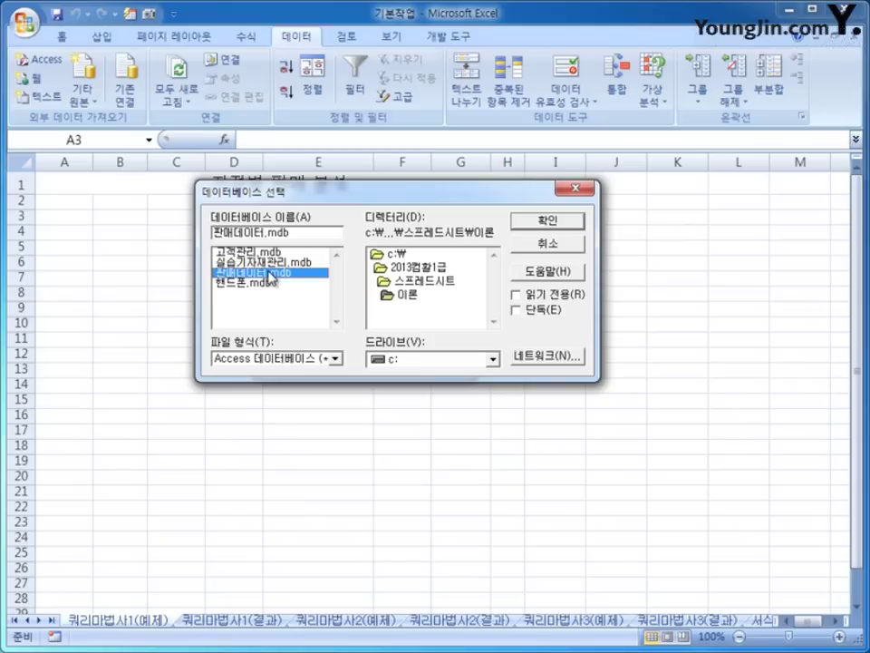
click(547, 221)
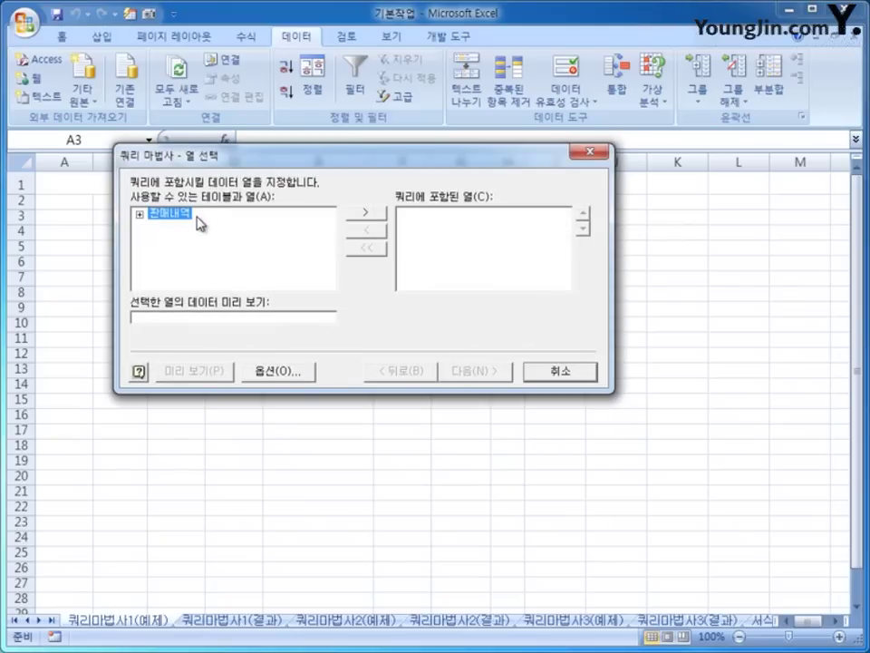
Add the 판매내역 columns 지점코드, 지점명, 매출번호, 고객코드, 판매일자, 제품코드, 무게(Kg) and 단가 to the query in that order
click(138, 214)
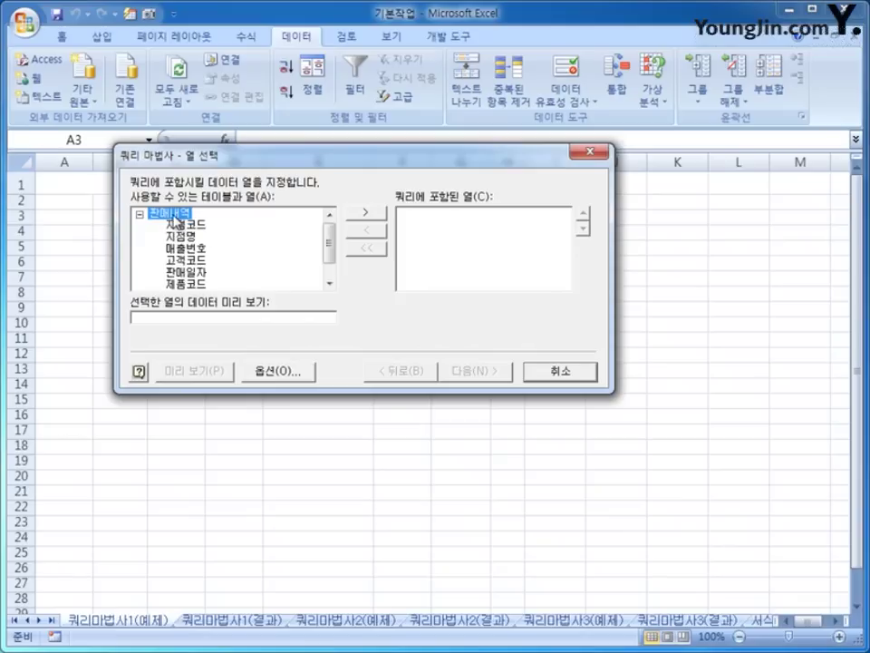
click(139, 214)
click(139, 214)
click(188, 225)
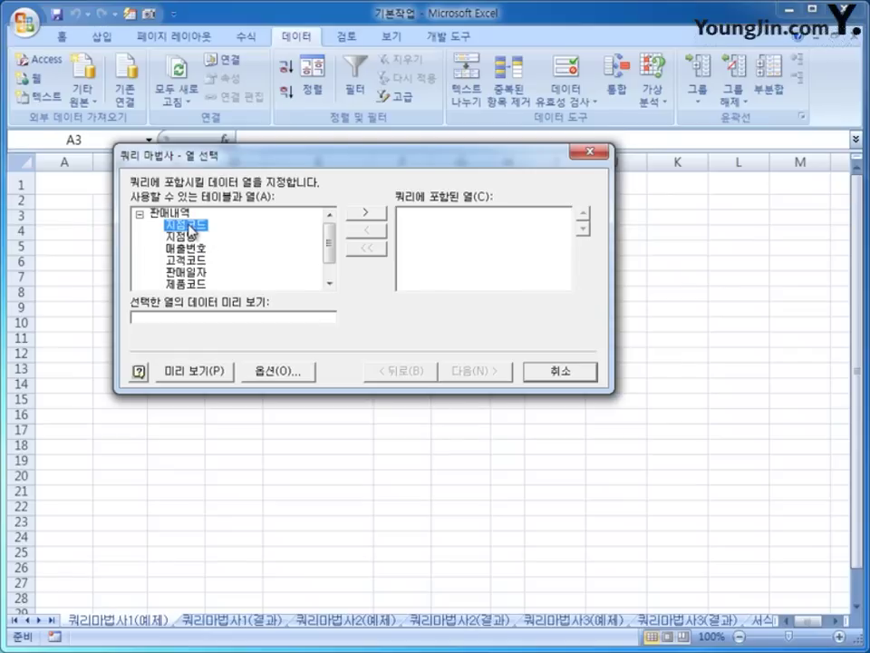
double_click(189, 226)
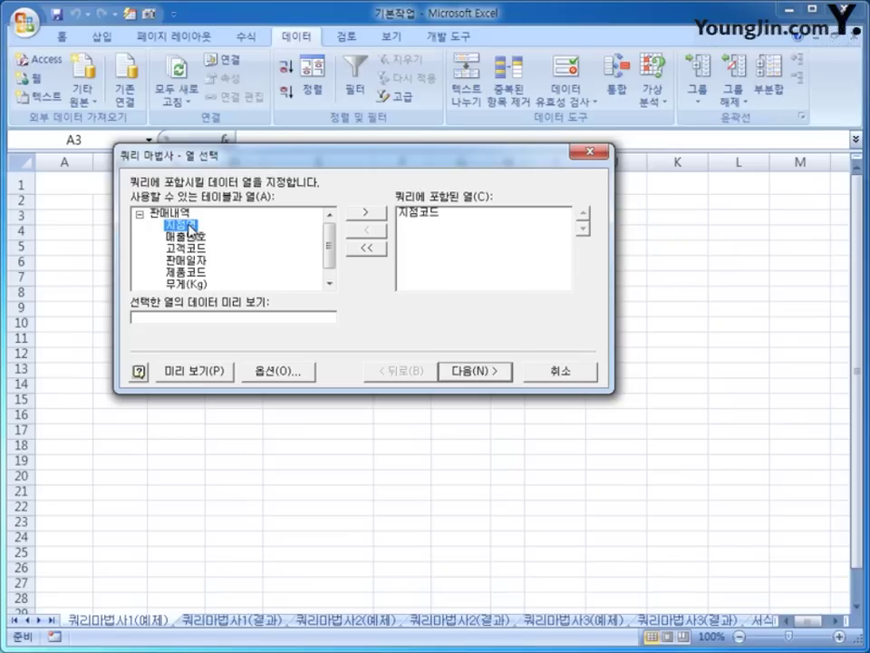
double_click(190, 226)
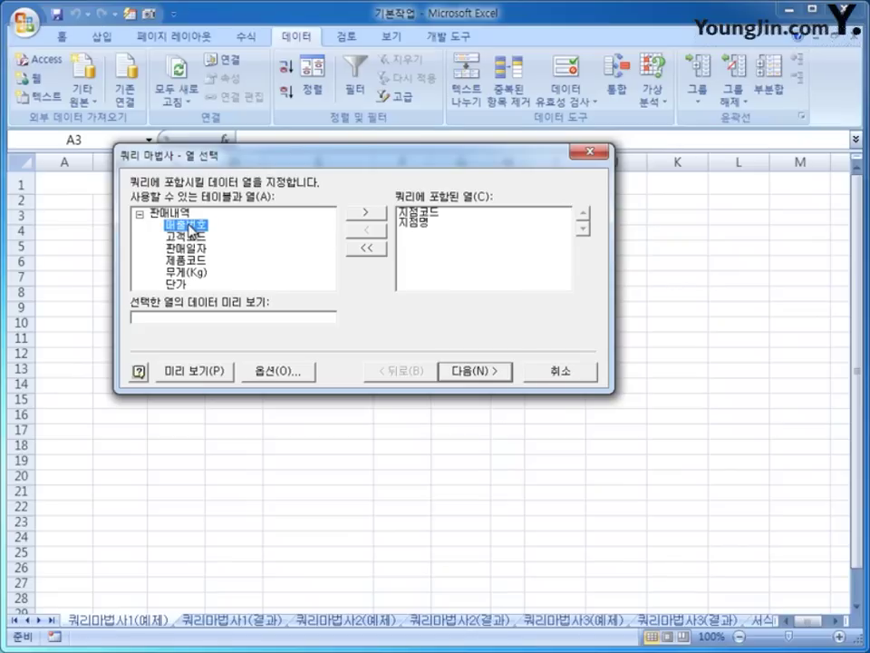
double_click(190, 227)
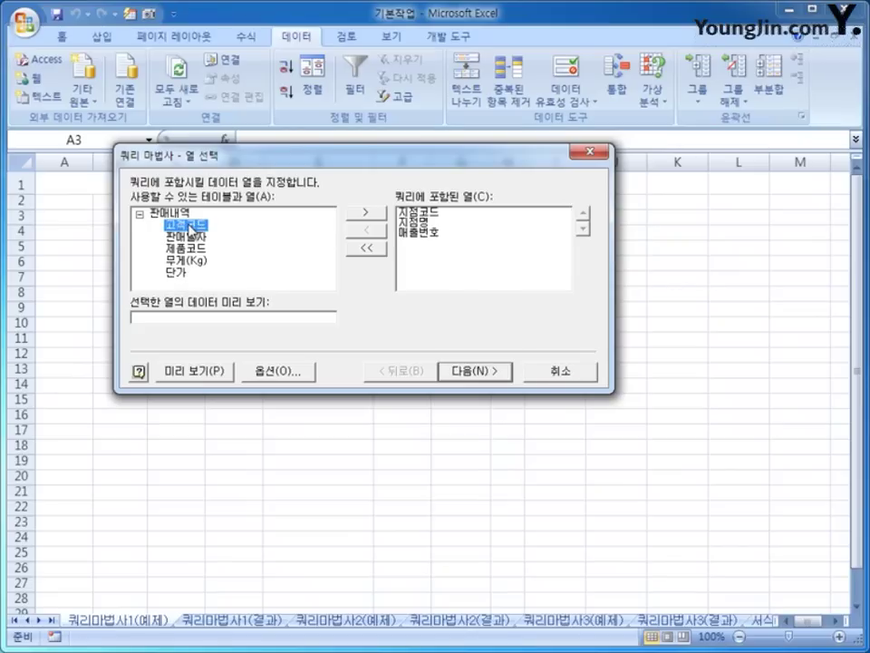
double_click(189, 227)
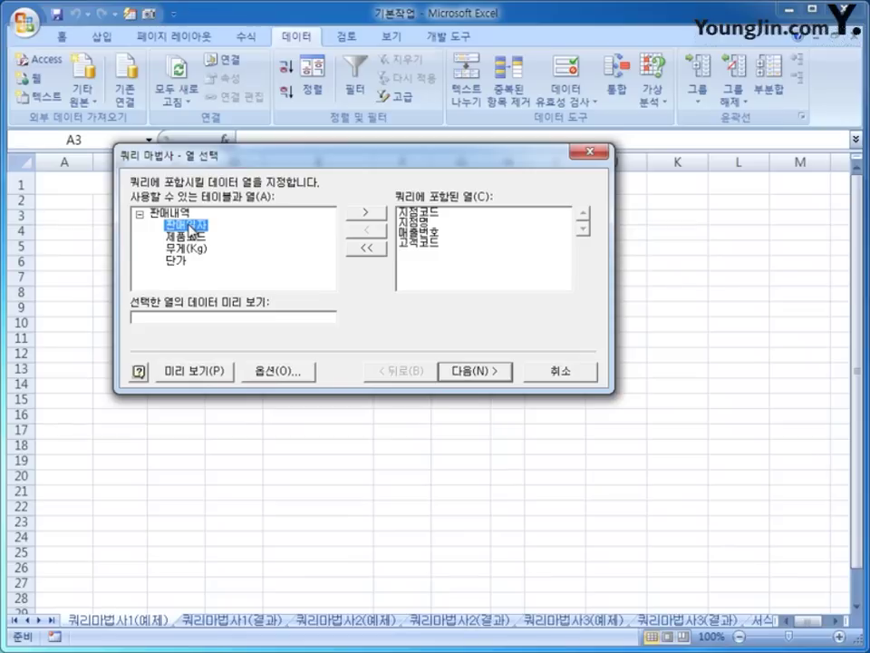
double_click(189, 227)
double_click(189, 226)
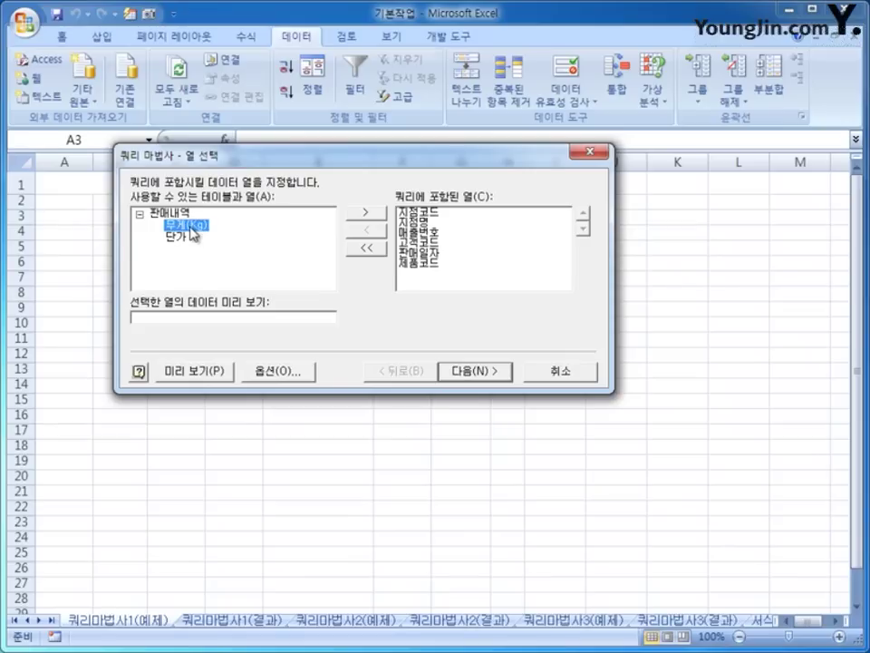
double_click(184, 226)
double_click(184, 227)
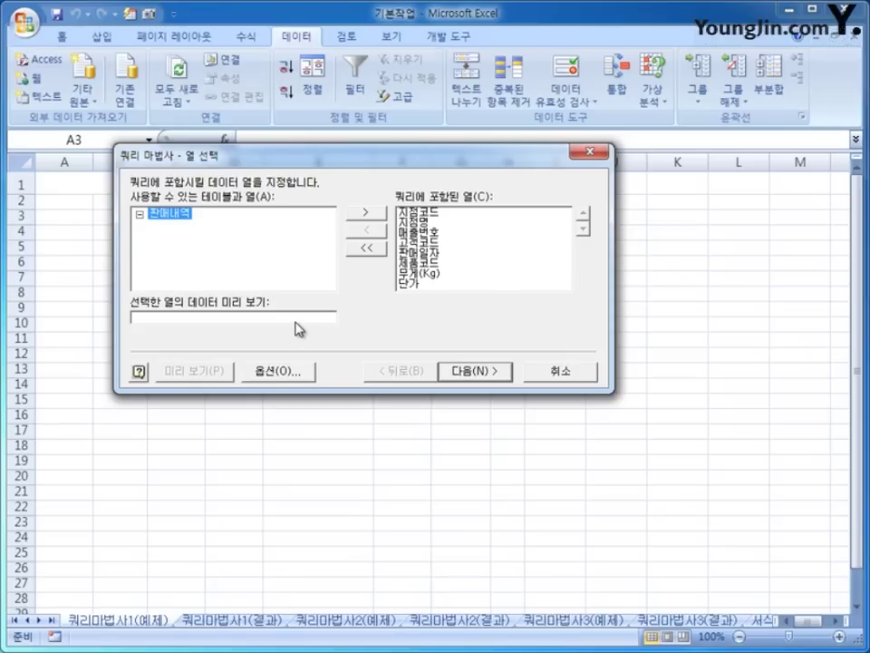
Move the 단가 column up one place in the query's column order and back down
click(414, 284)
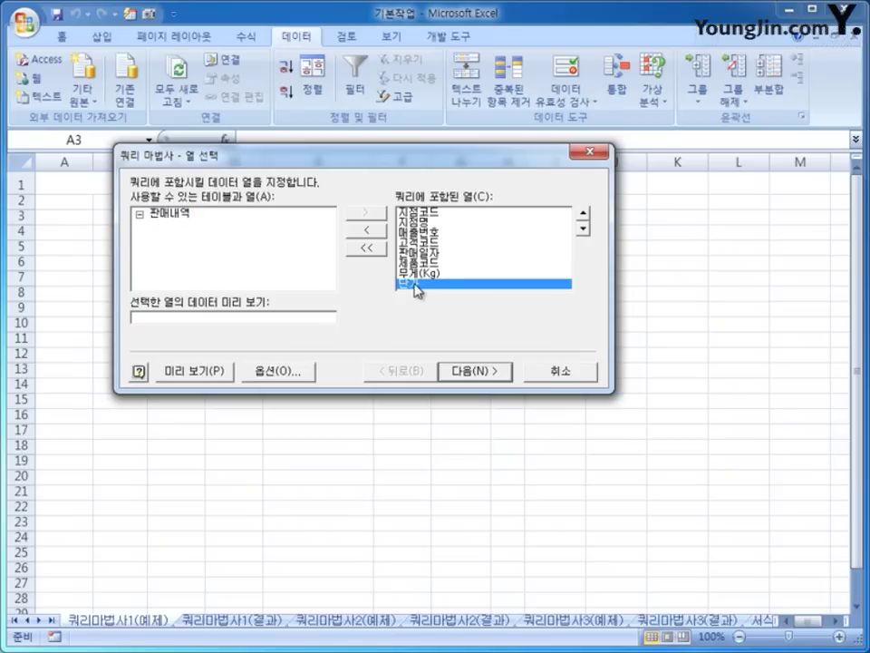
click(584, 217)
click(583, 232)
Accept the query columns and filter 고객코드 to values that begin with (시작 값) DR
click(488, 372)
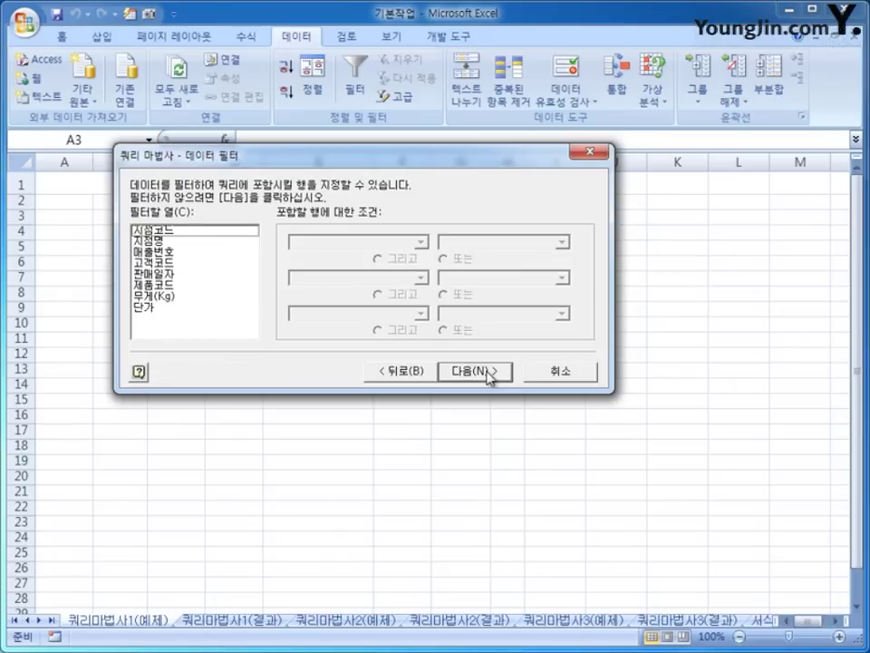
click(185, 265)
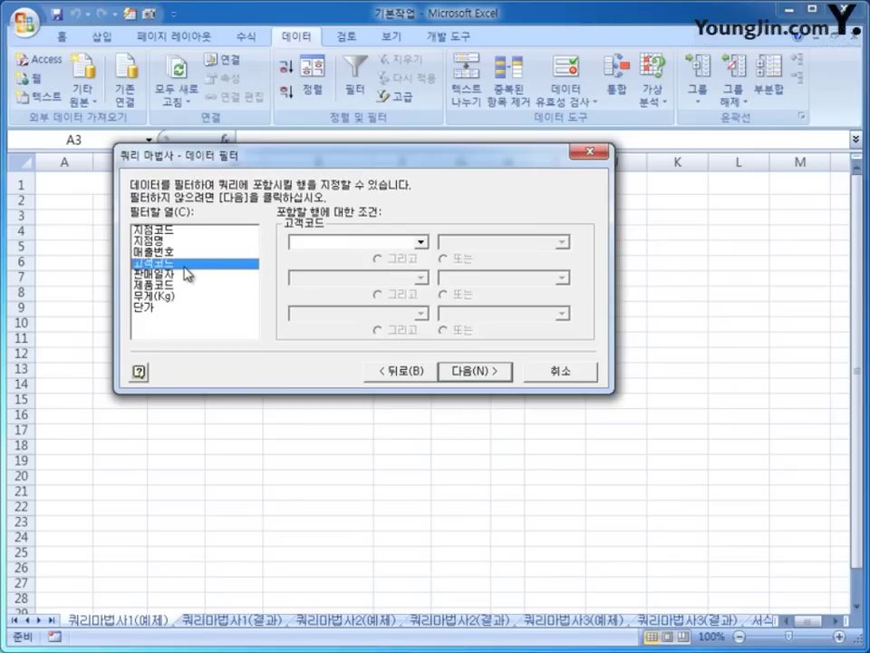
click(345, 243)
click(354, 330)
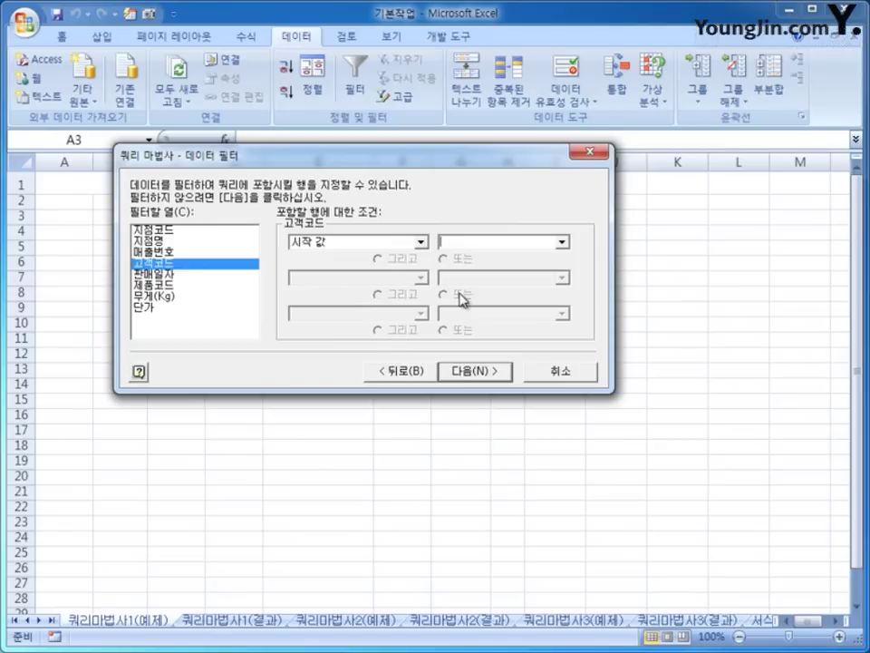
text(ㅇ)
key(BackSpace)
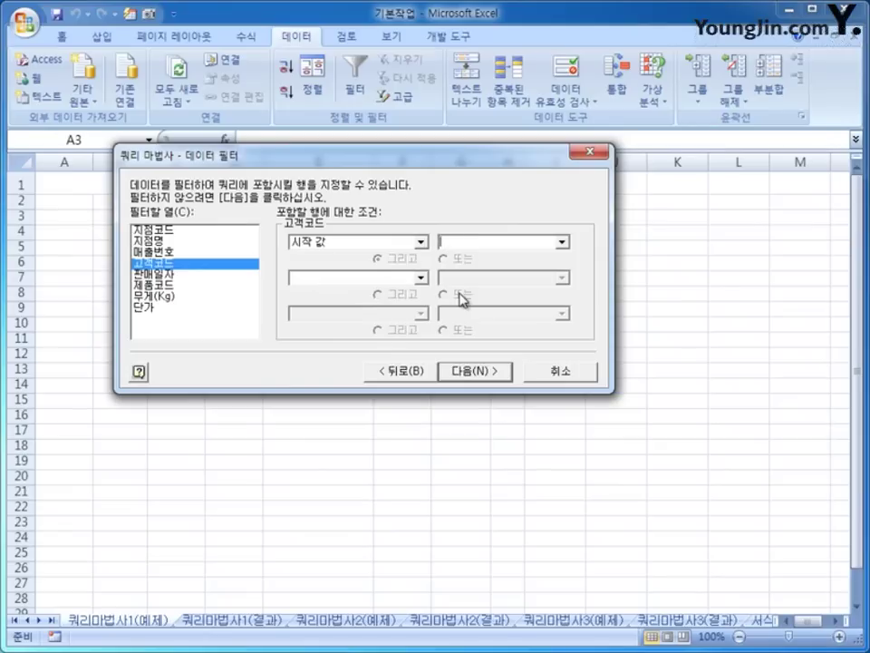
text(DR)
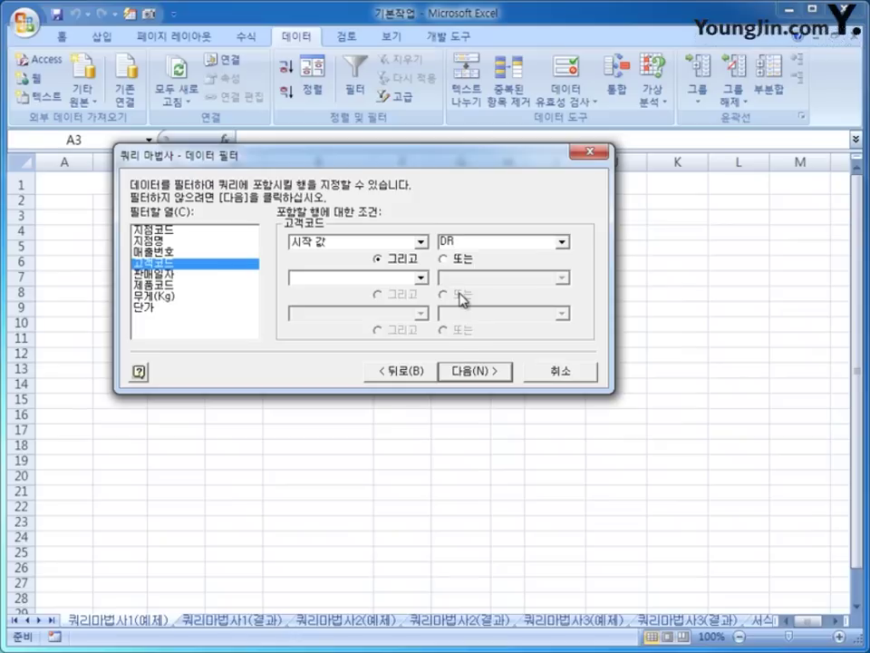
Add an Or (또는) condition for 고객코드 values that begin with (시작 값) JL, and accept the filter
click(443, 259)
click(422, 278)
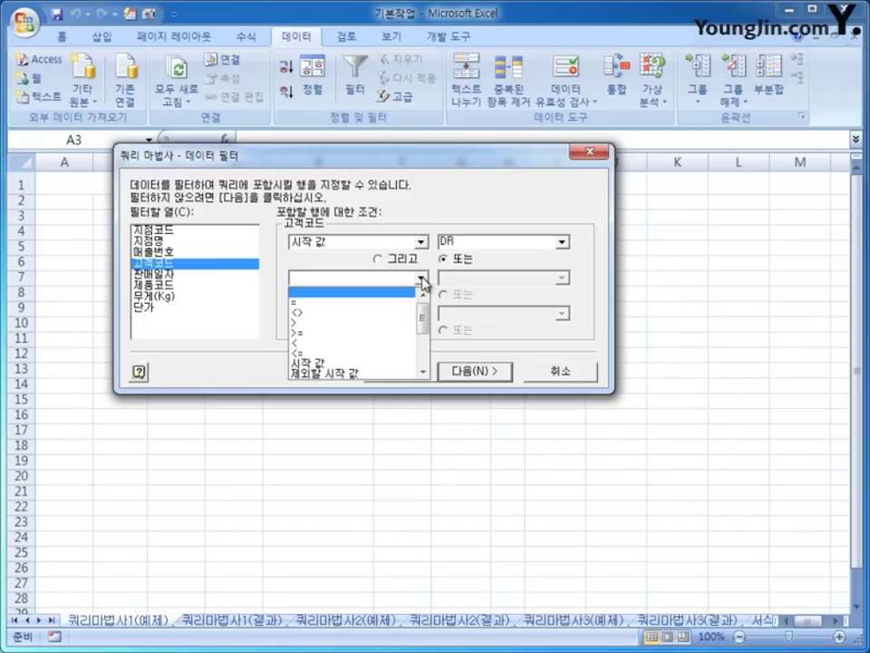
click(379, 361)
click(476, 273)
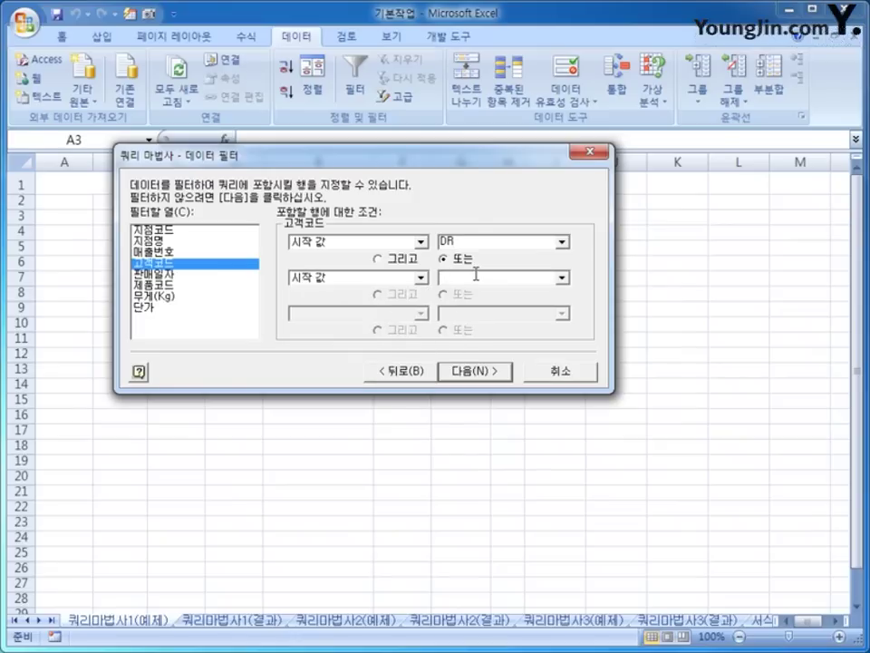
text(JL)
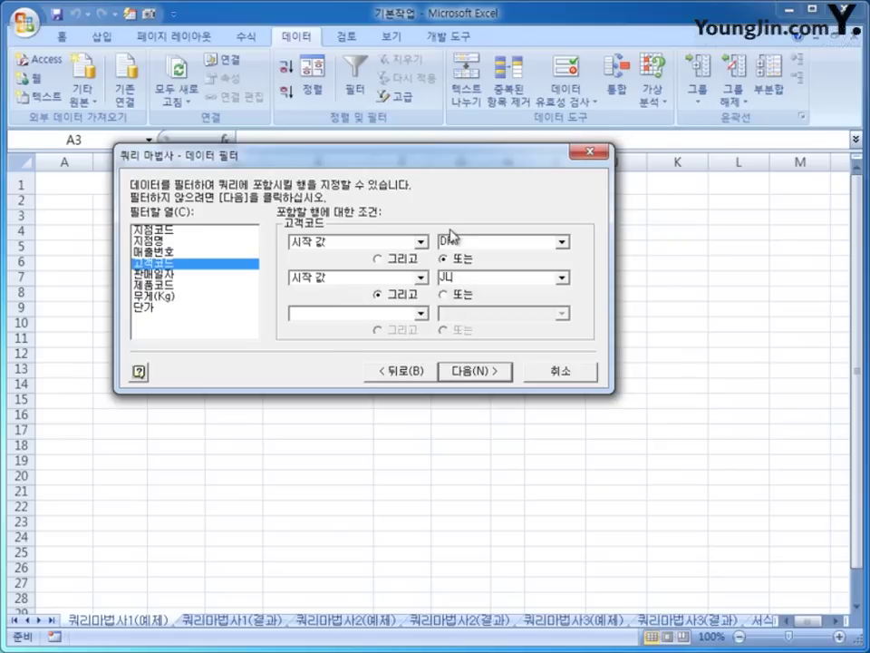
click(492, 372)
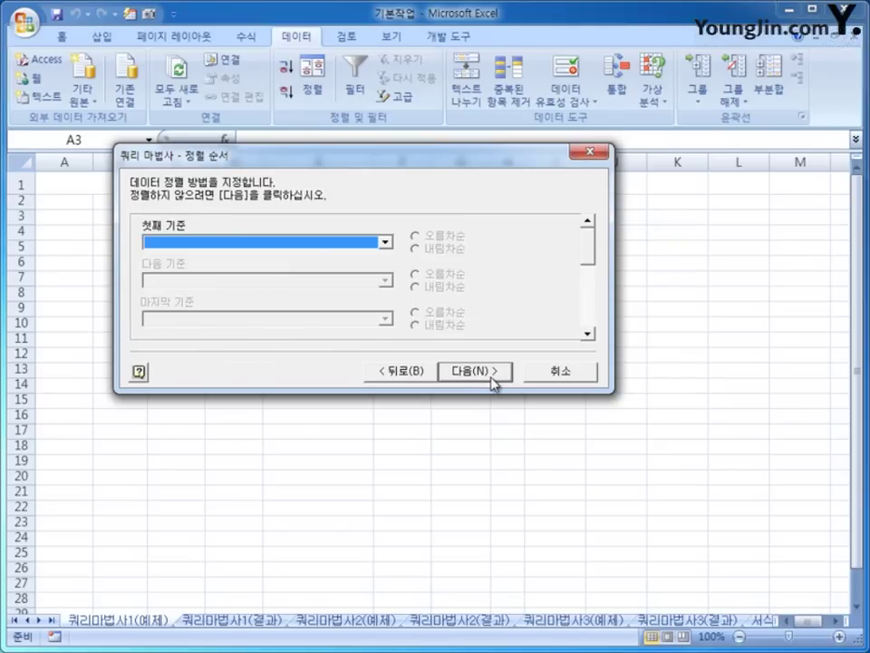
Sort the query by 판매일자 ascending and 제품코드 descending, and finish the wizard by returning the data to Excel
click(337, 243)
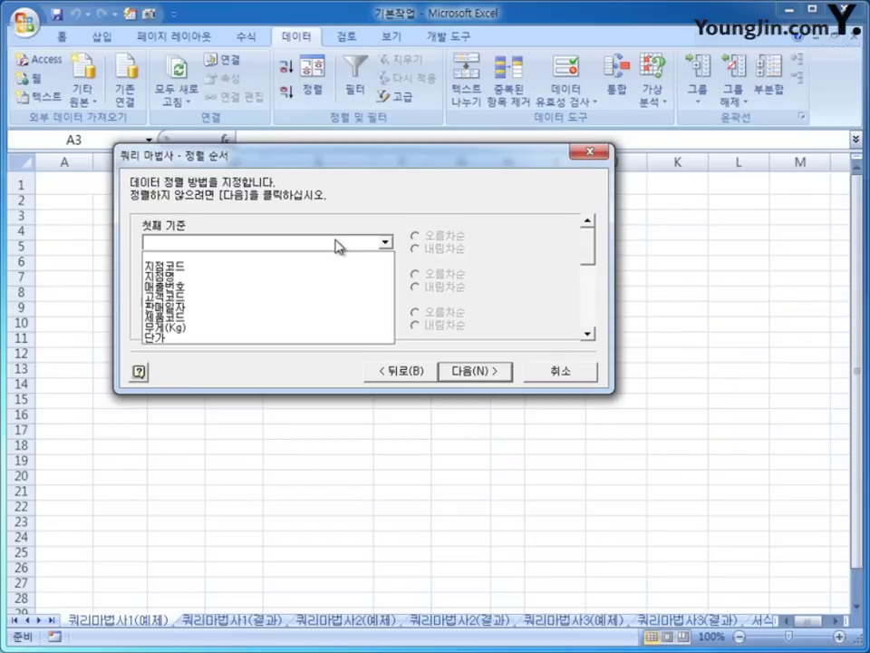
click(300, 309)
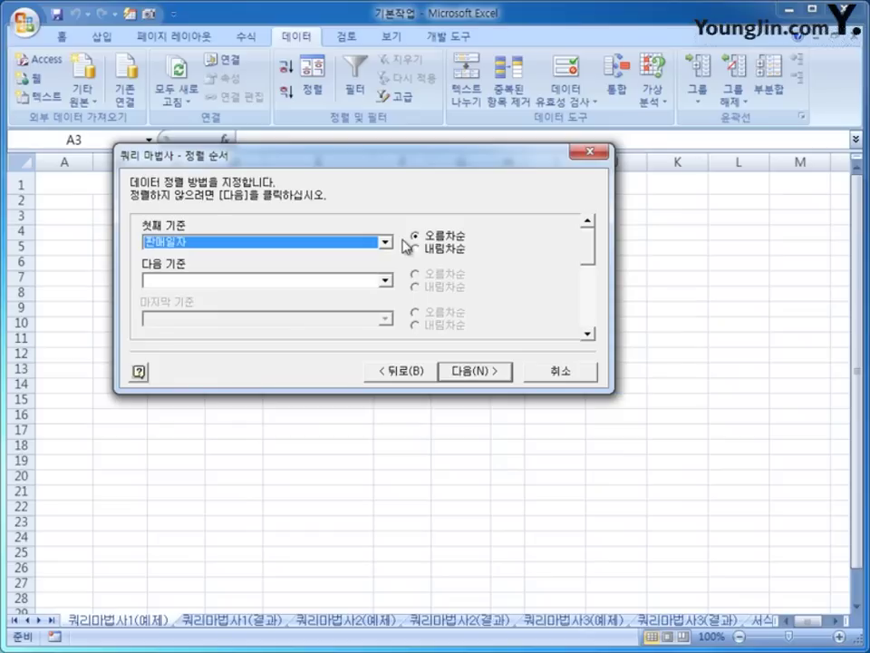
click(369, 282)
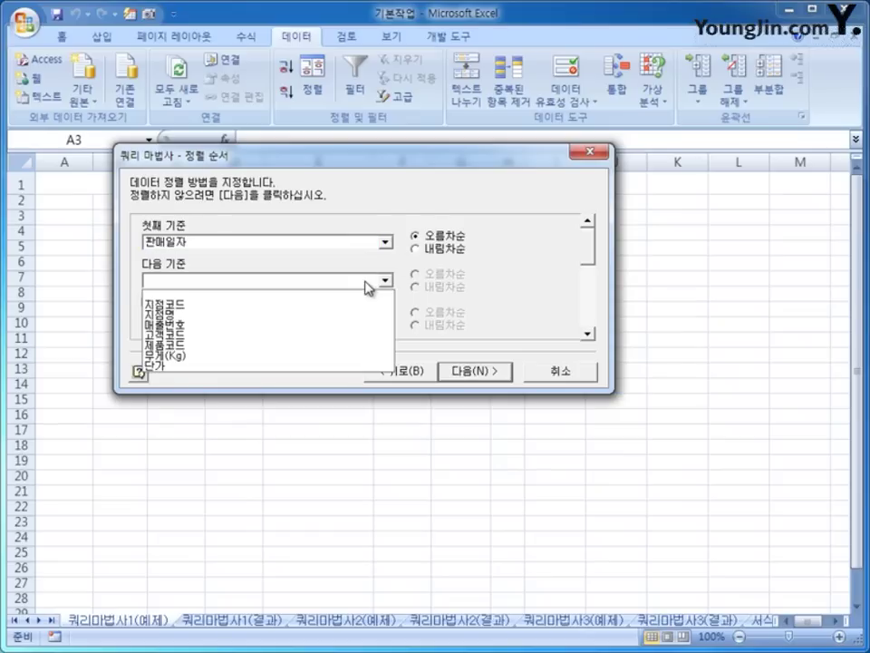
click(364, 347)
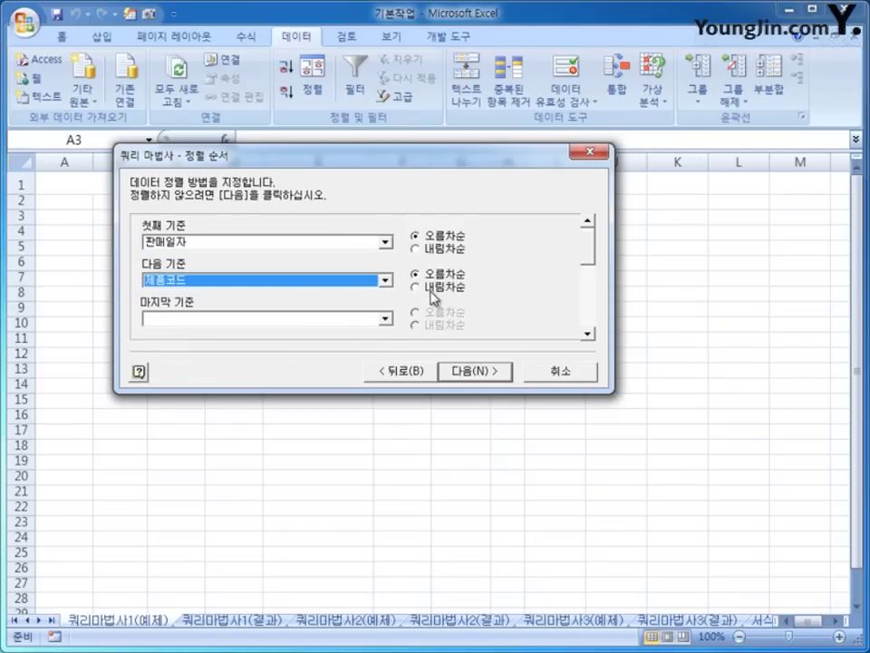
click(431, 287)
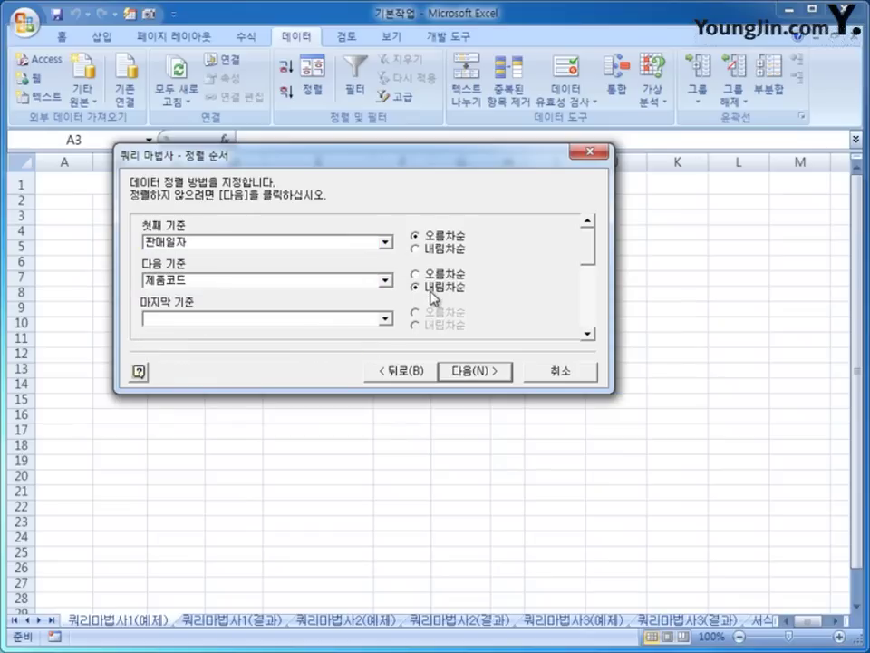
click(472, 372)
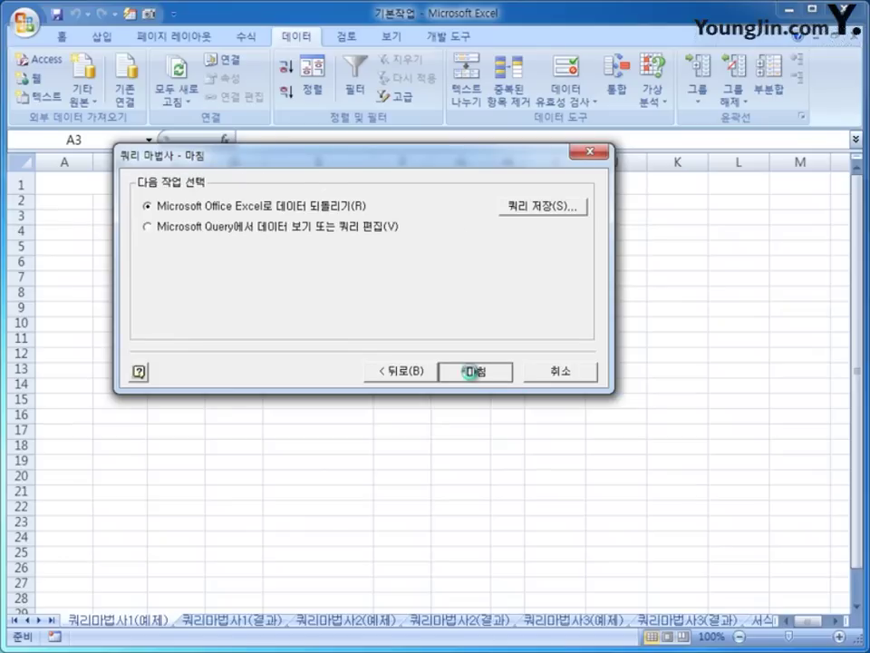
click(472, 372)
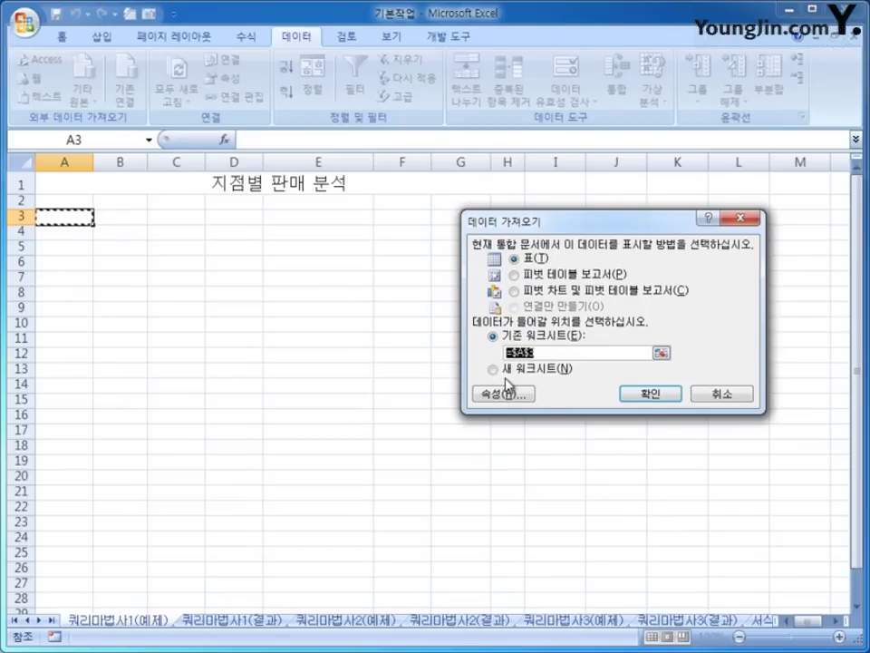
Place the returned query data as a table (표) at cell A3 of the existing 쿼리마법사1(예제) worksheet
click(55, 220)
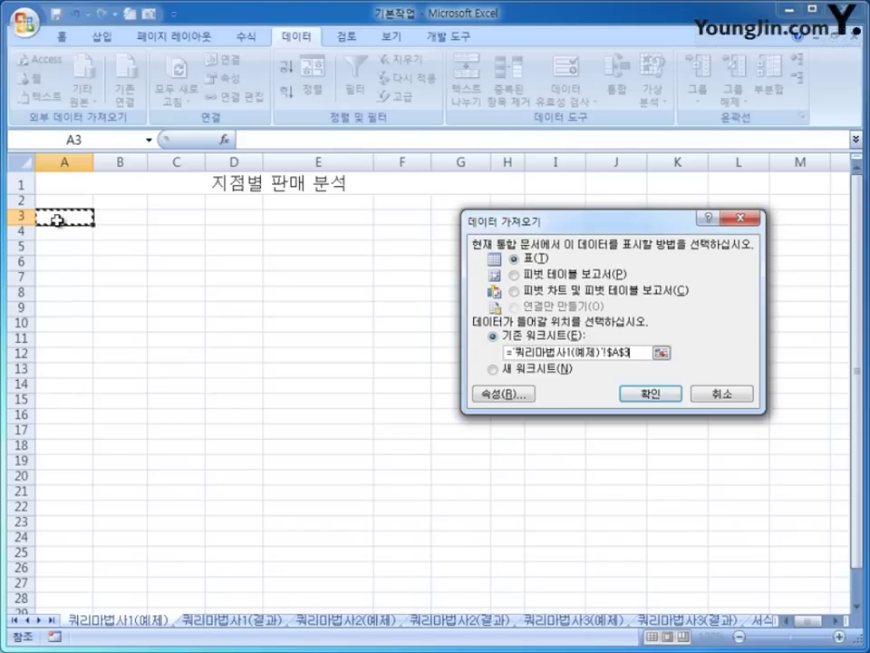
click(674, 399)
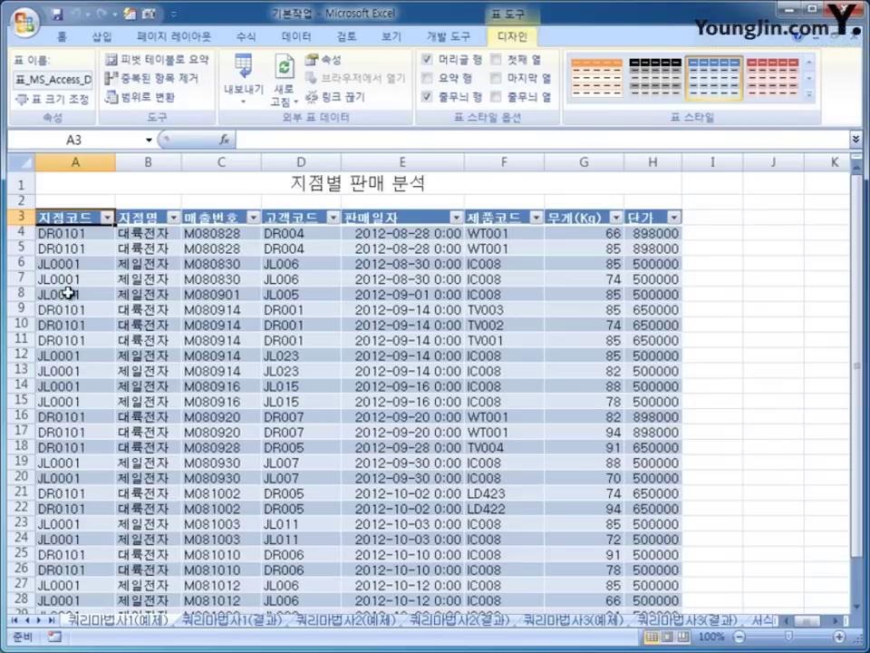
Review the imported sales table and compare it with the 쿼리마법사1(결과) sheet
scroll(70, 439, down, 2)
scroll(71, 442, up, 2)
click(217, 624)
click(156, 624)
click(204, 625)
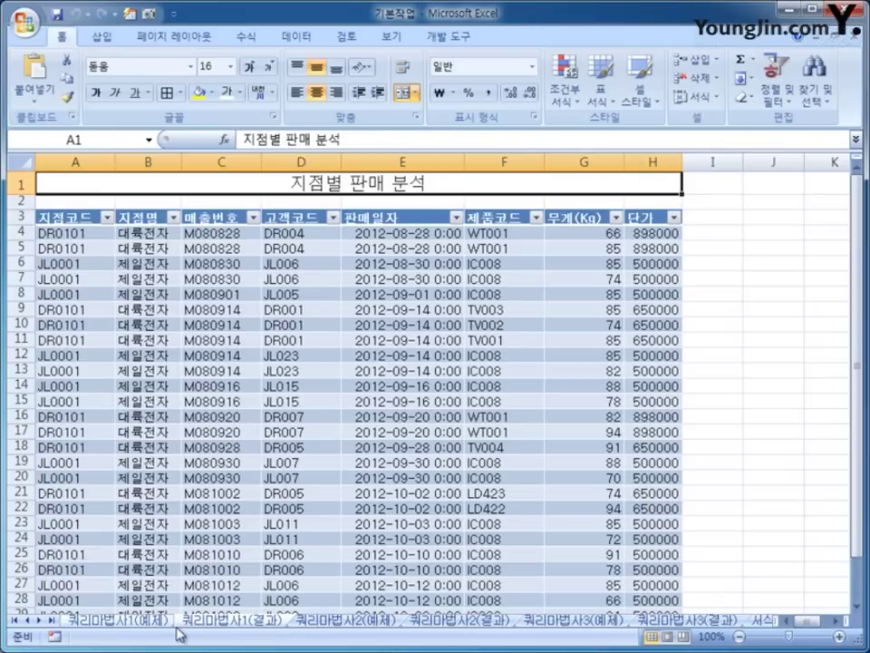
click(165, 625)
click(203, 625)
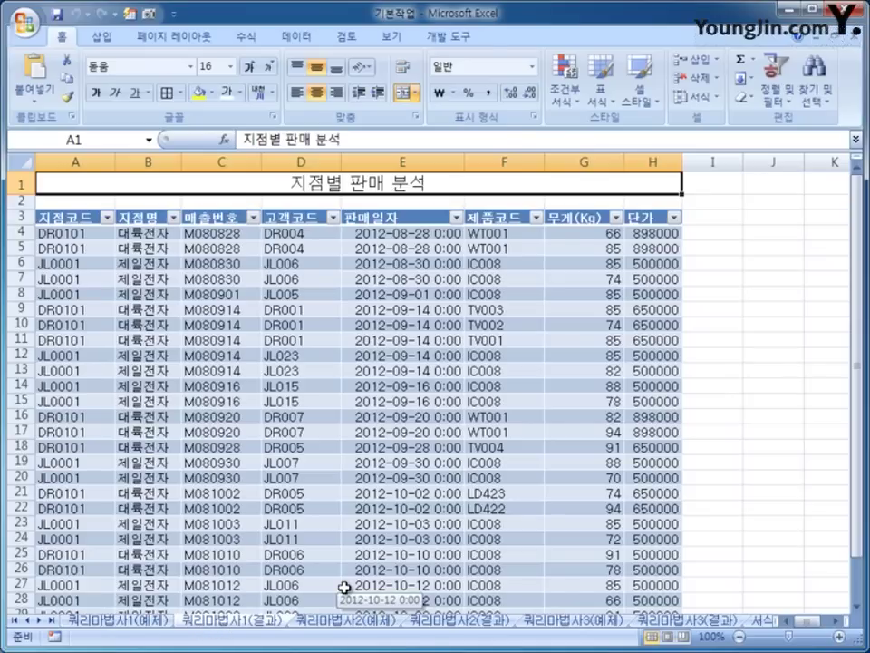
Start a Microsoft Query import with cell A3 of the 쿼리마법사2(예제) sheet selected
click(345, 622)
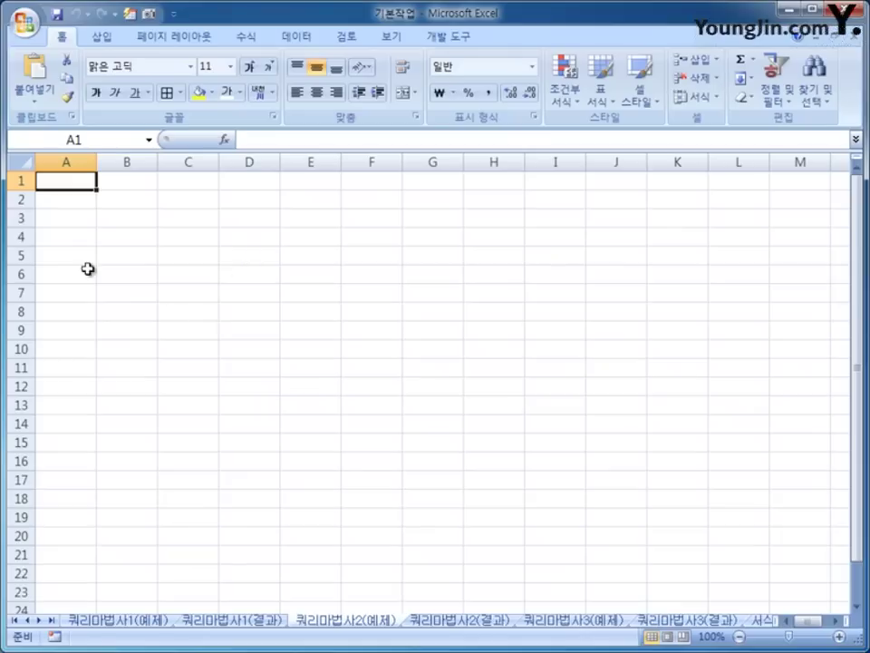
click(66, 222)
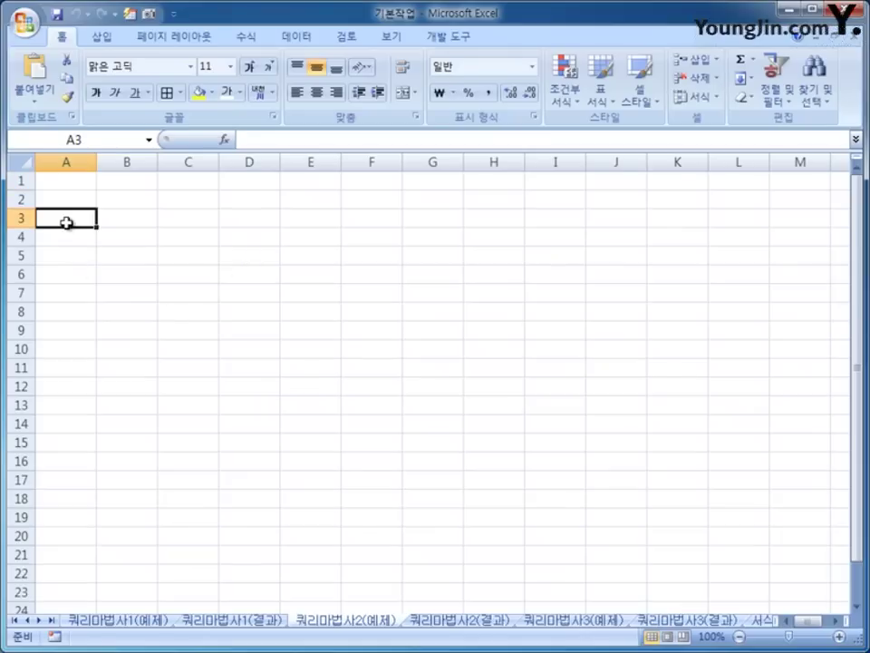
click(297, 38)
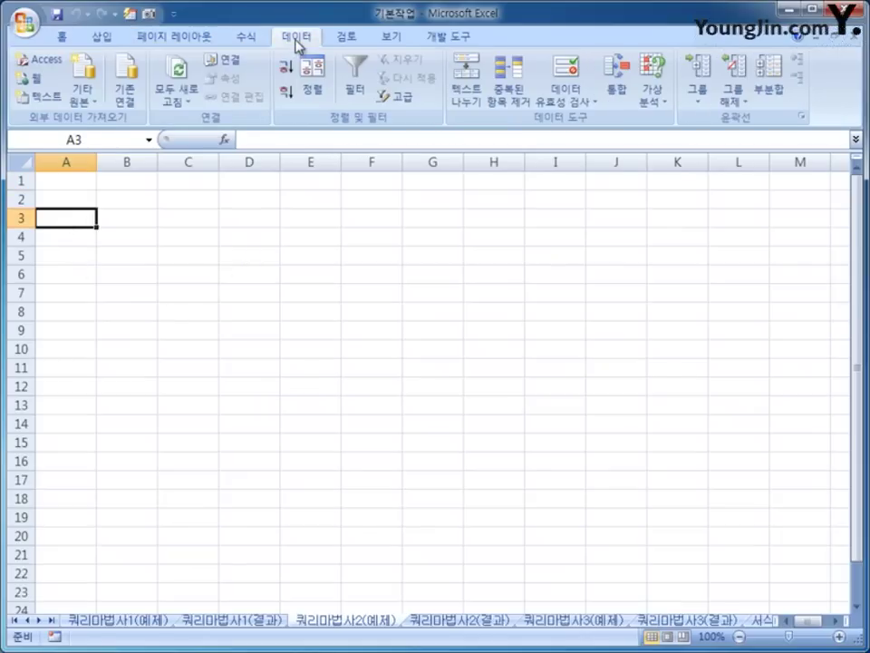
click(90, 103)
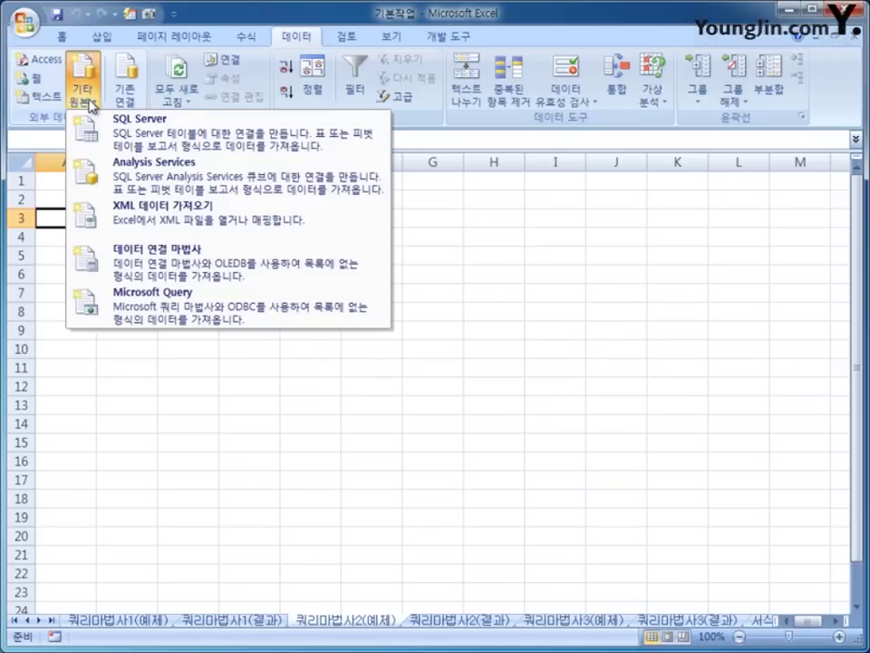
click(240, 312)
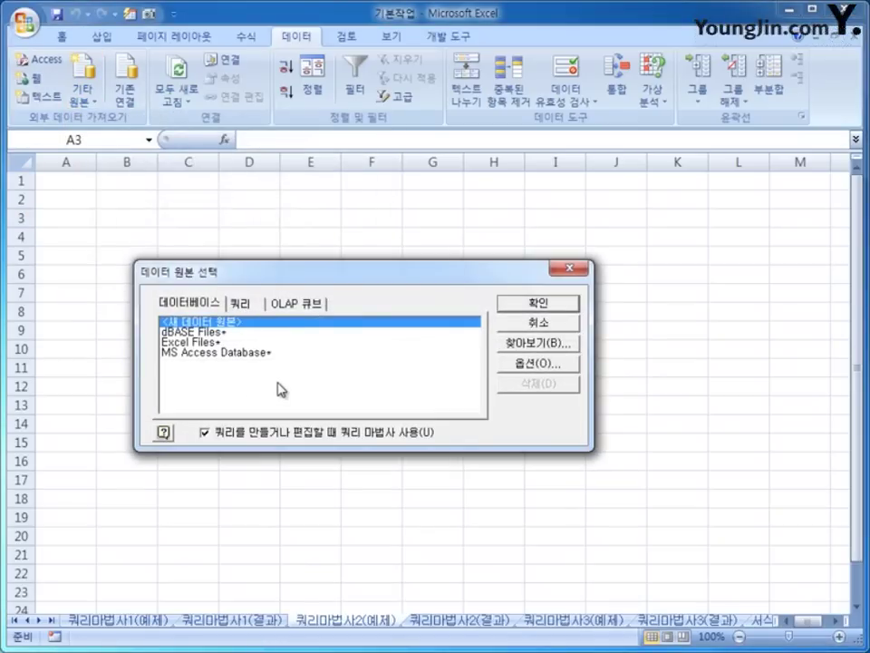
Choose MS Access Database* as the data source and connect to the database 핸드폰.mdb
click(273, 355)
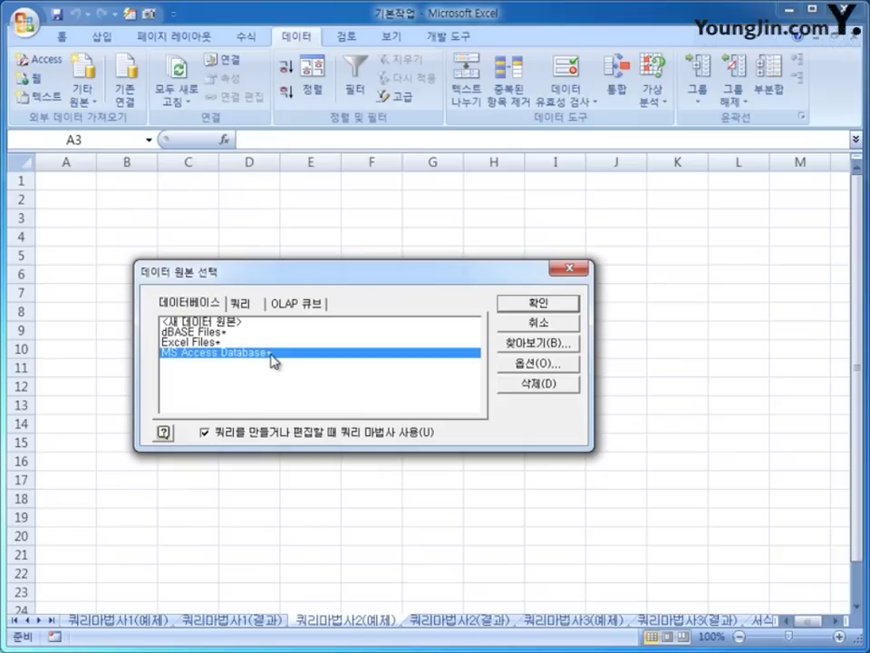
click(518, 314)
drag(577, 253, 542, 255)
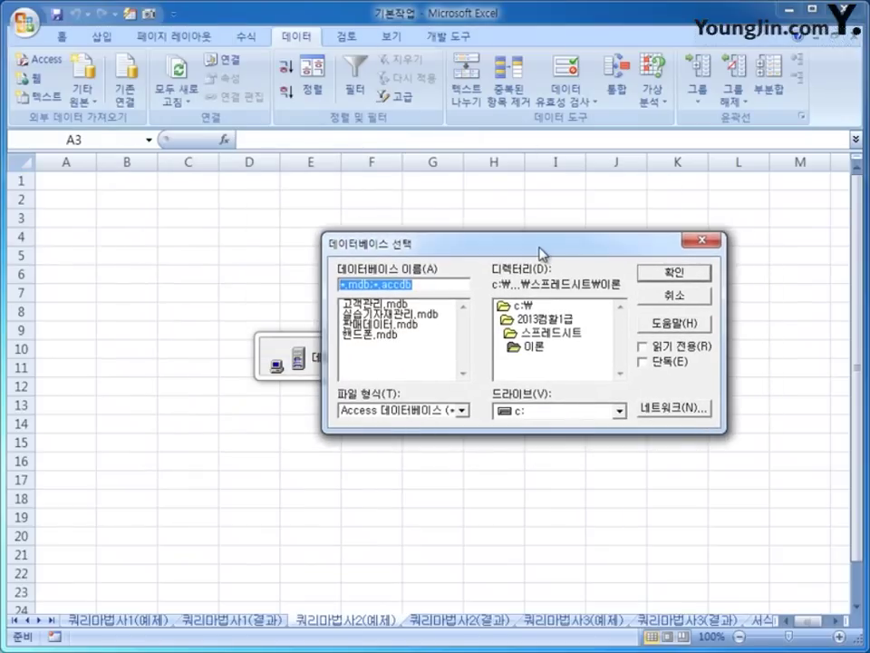
click(405, 335)
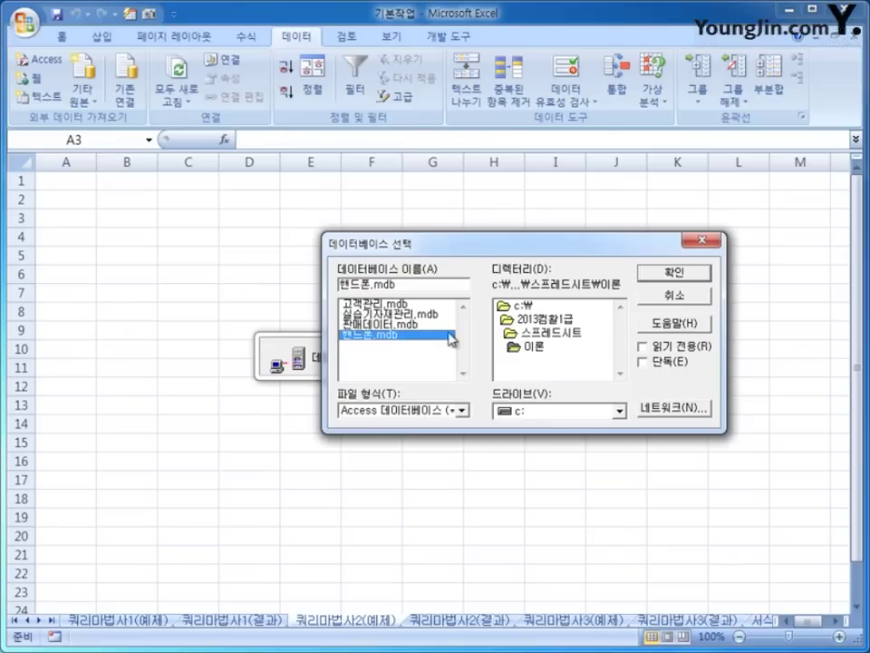
click(680, 276)
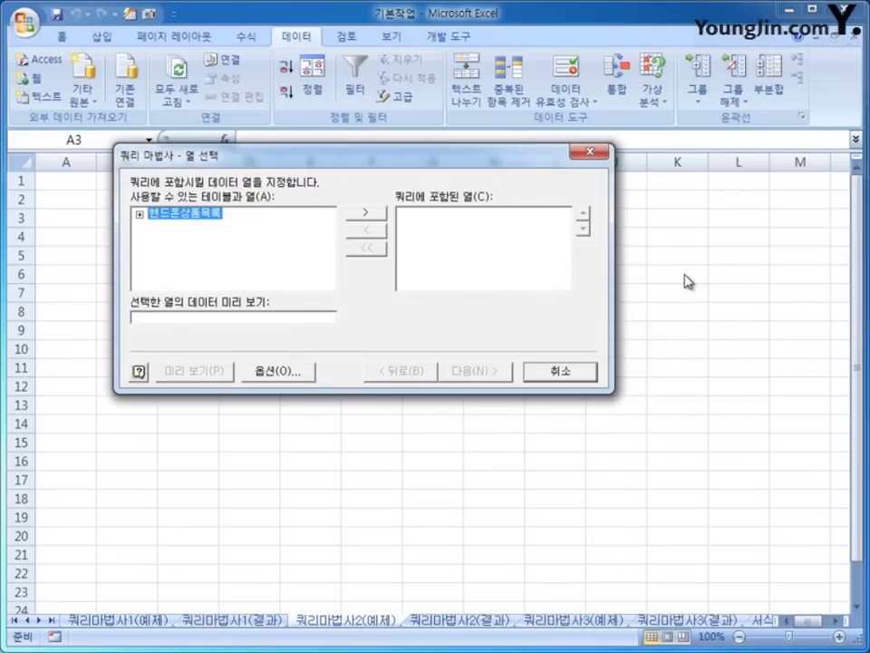
Add 상품코드, 판매조건, 통신사, 단말기가격, 기타비용 and 할인율 from the 핸드폰상품목록 table to the query columns
click(139, 215)
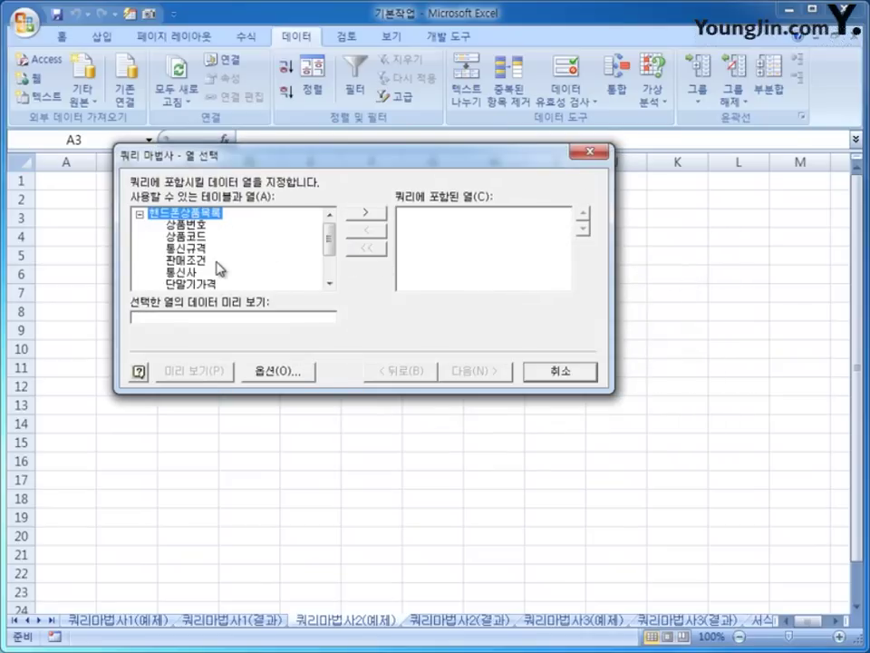
click(189, 237)
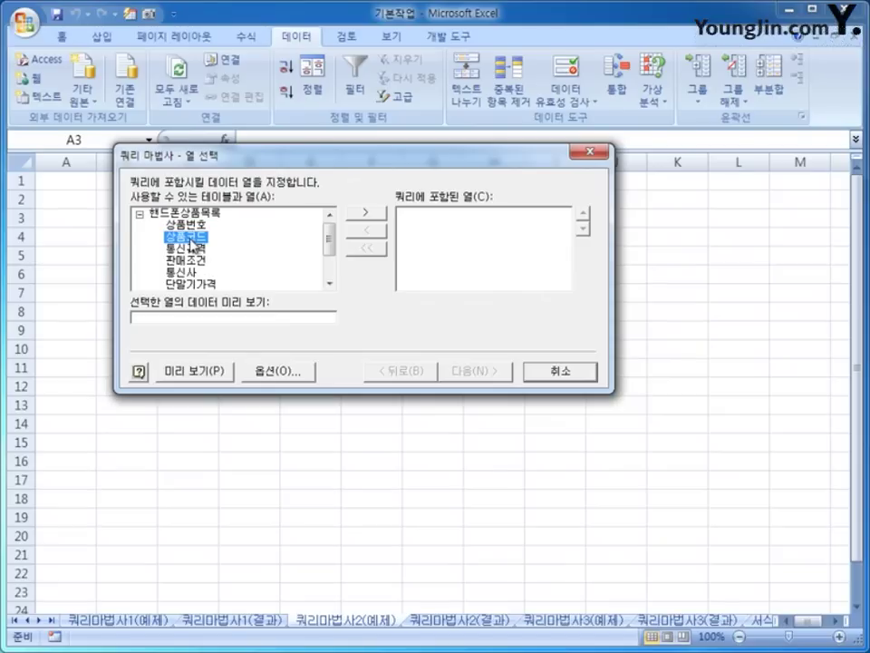
double_click(190, 239)
double_click(191, 249)
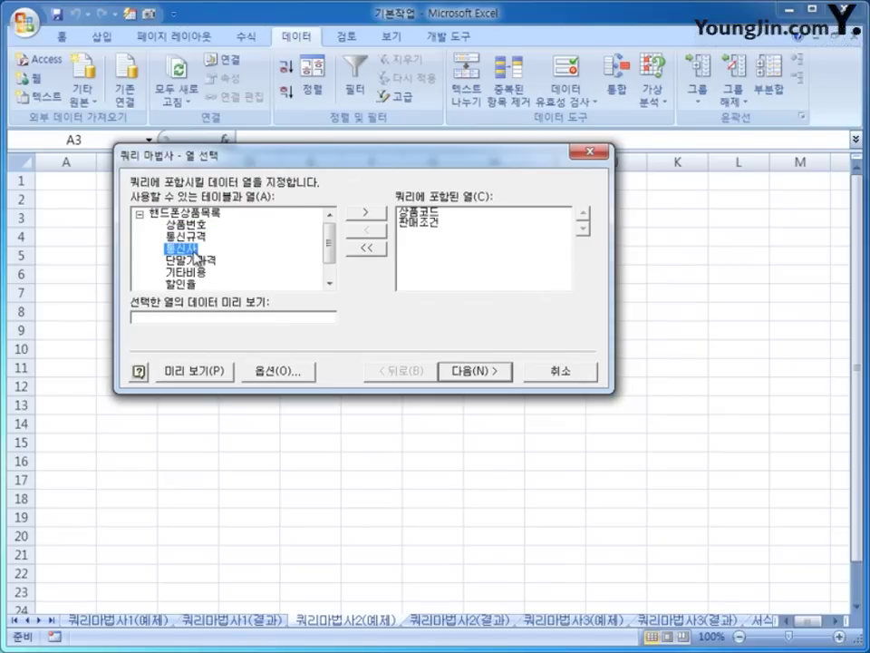
double_click(192, 250)
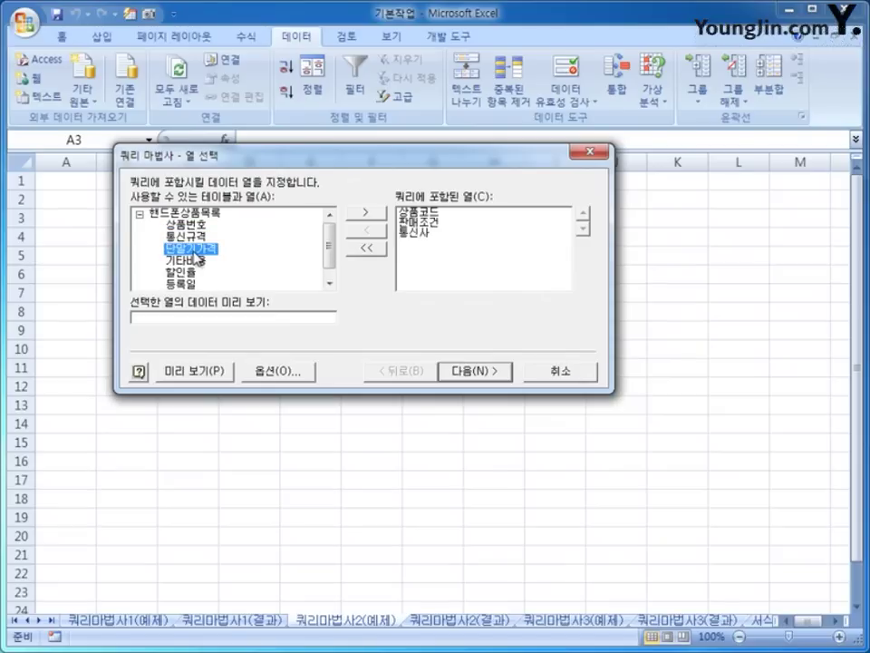
double_click(194, 249)
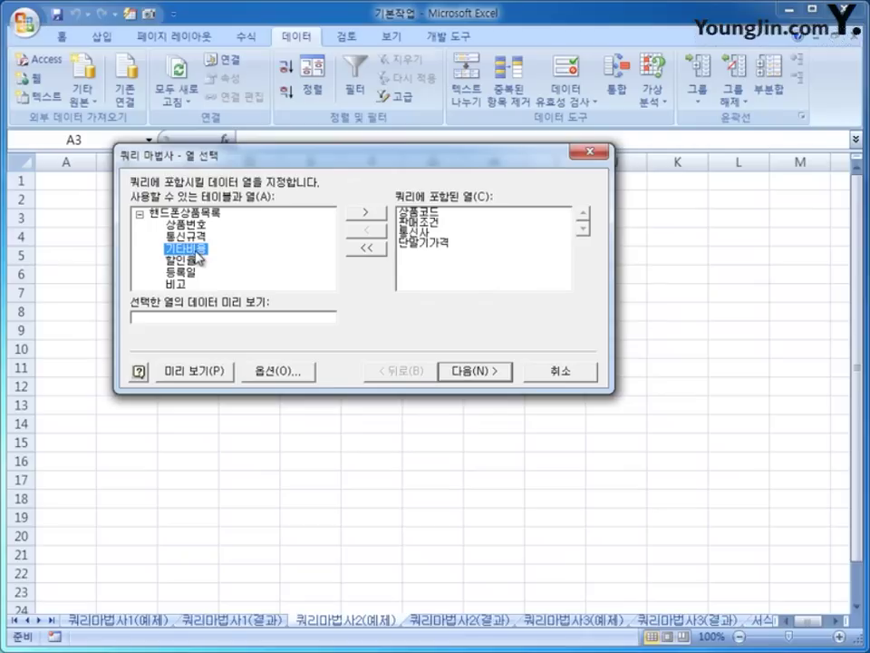
double_click(194, 250)
double_click(194, 250)
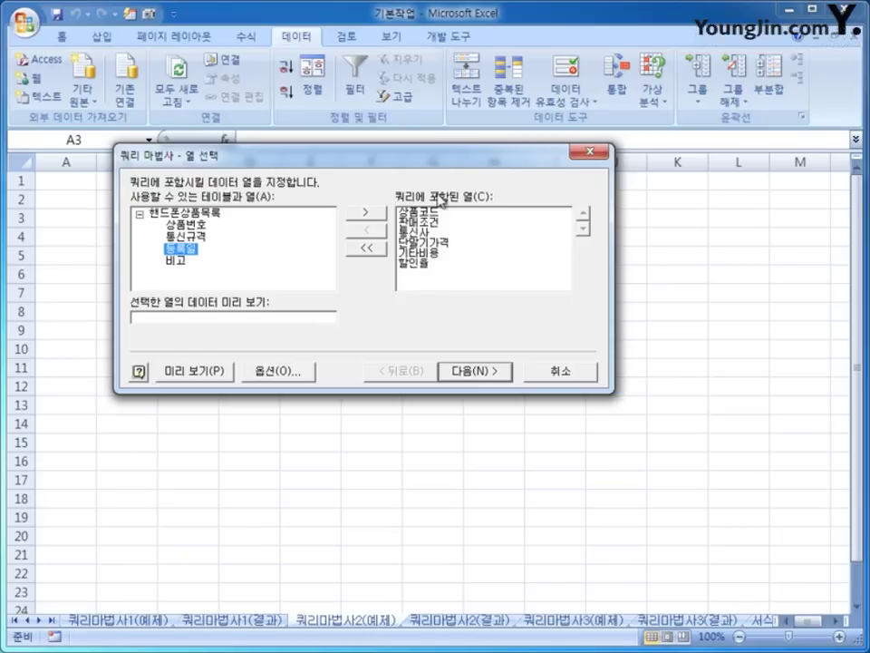
Accept the query columns and filter 기타비용 to values greater than (>) 0
click(500, 372)
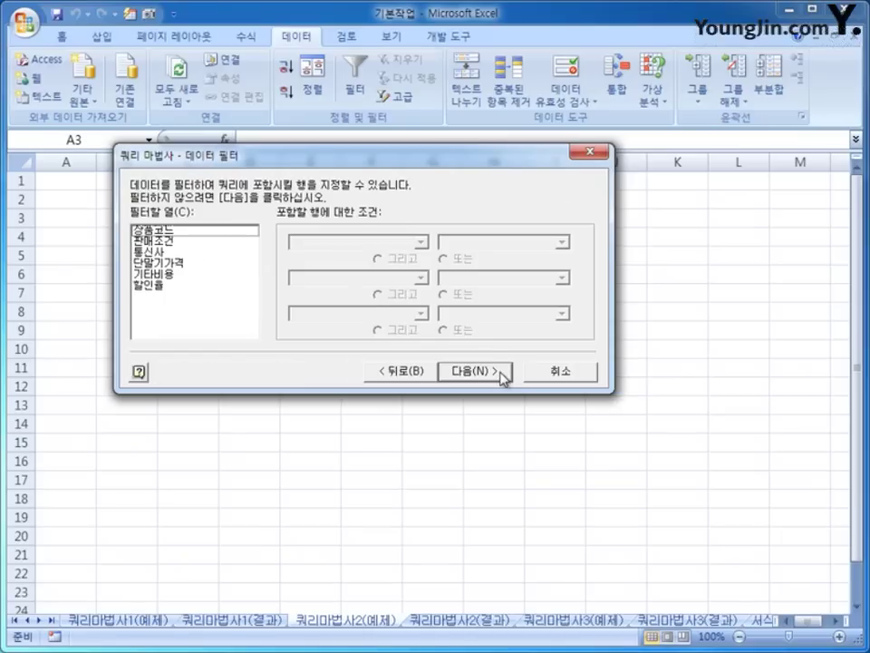
click(178, 275)
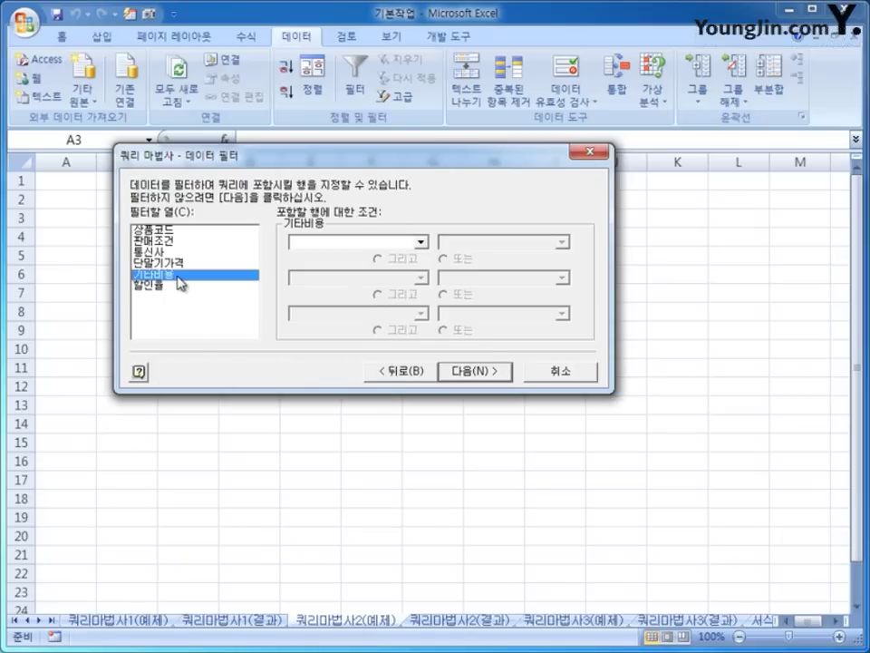
click(385, 243)
click(381, 288)
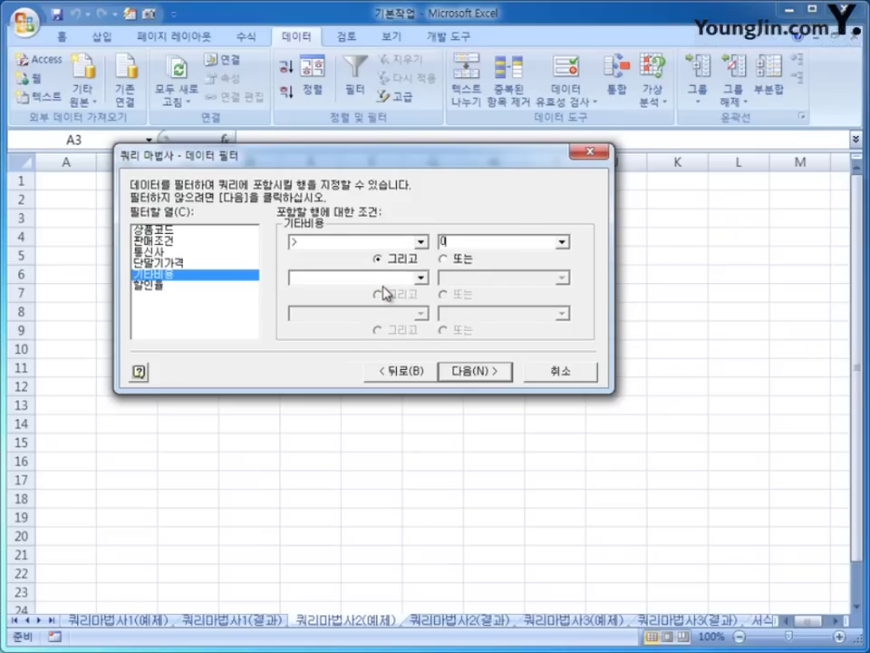
Filter 통신사 to exclude values that begin with (제외할 시작 값) 세, and accept the filters
click(178, 257)
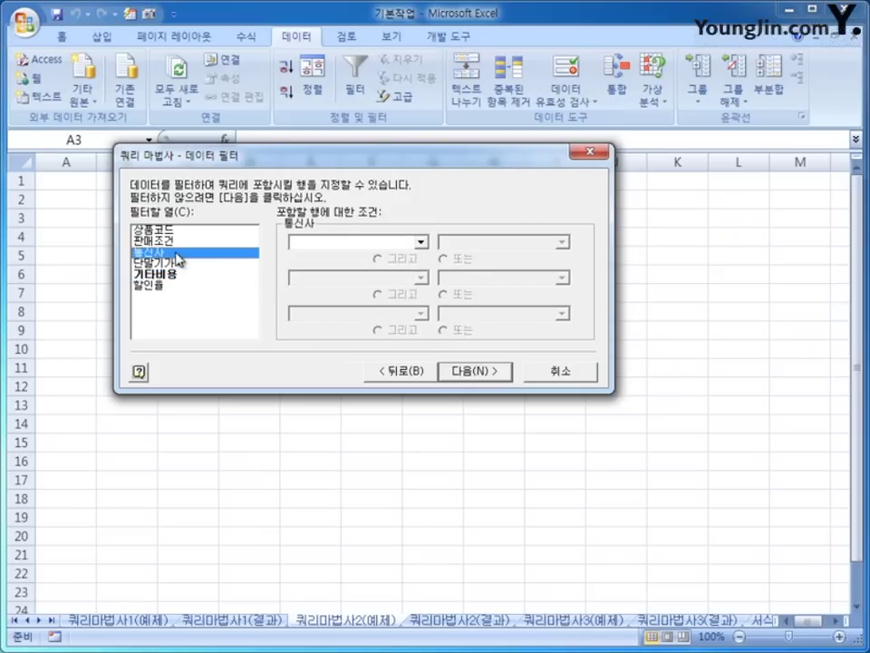
click(334, 244)
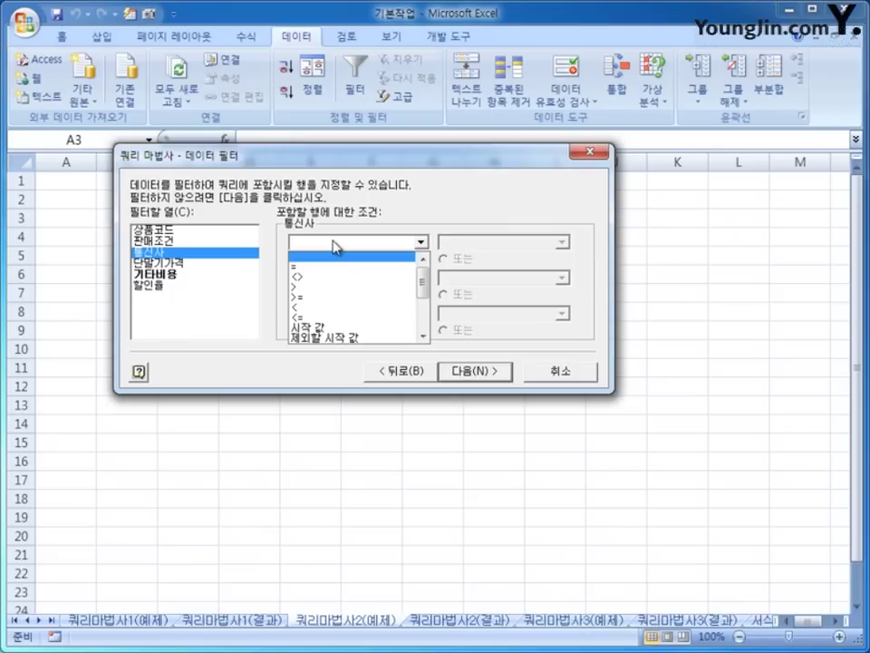
click(385, 338)
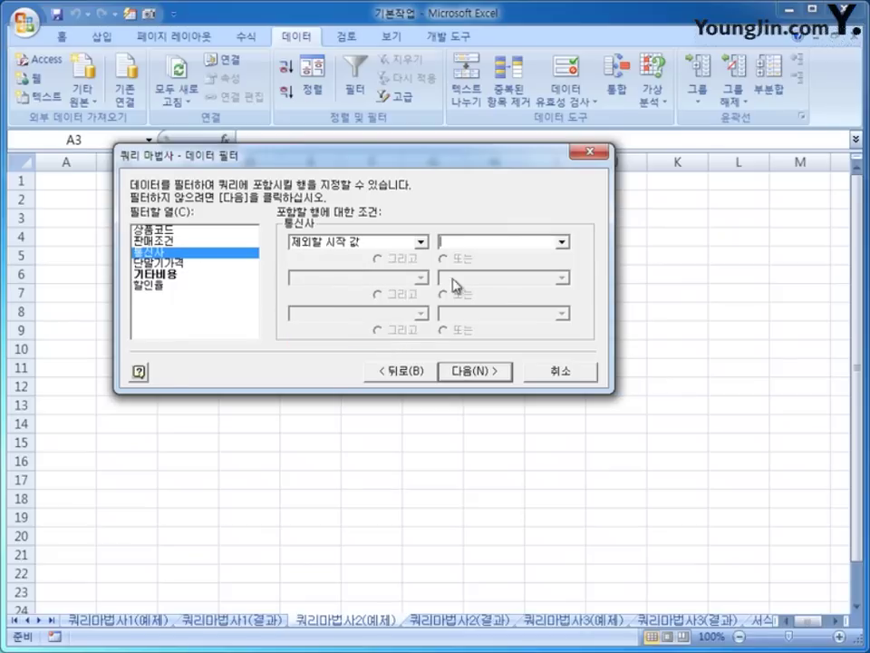
text(세)
key(BackSpace)
key(BackSpace)
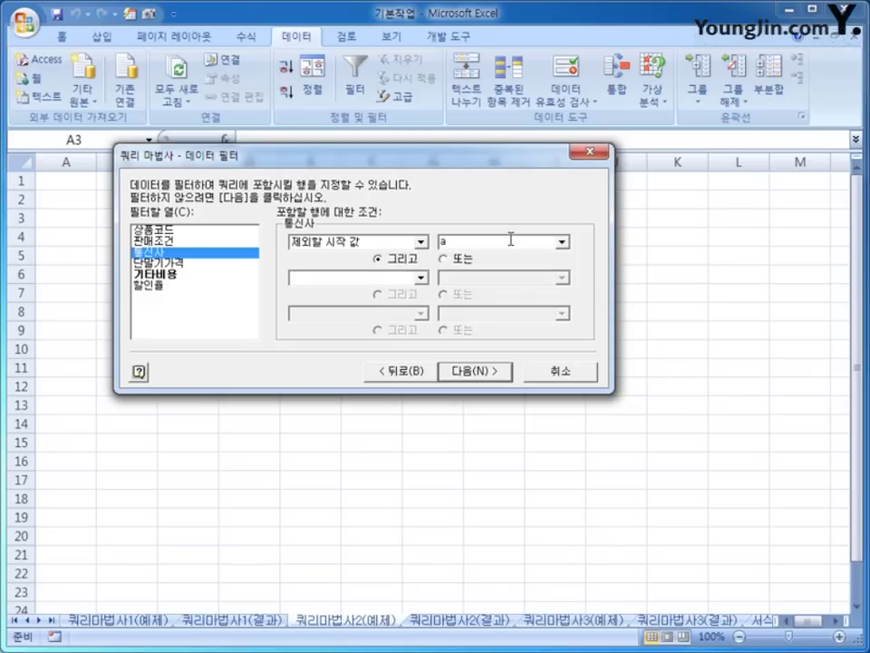
text(세)
click(495, 374)
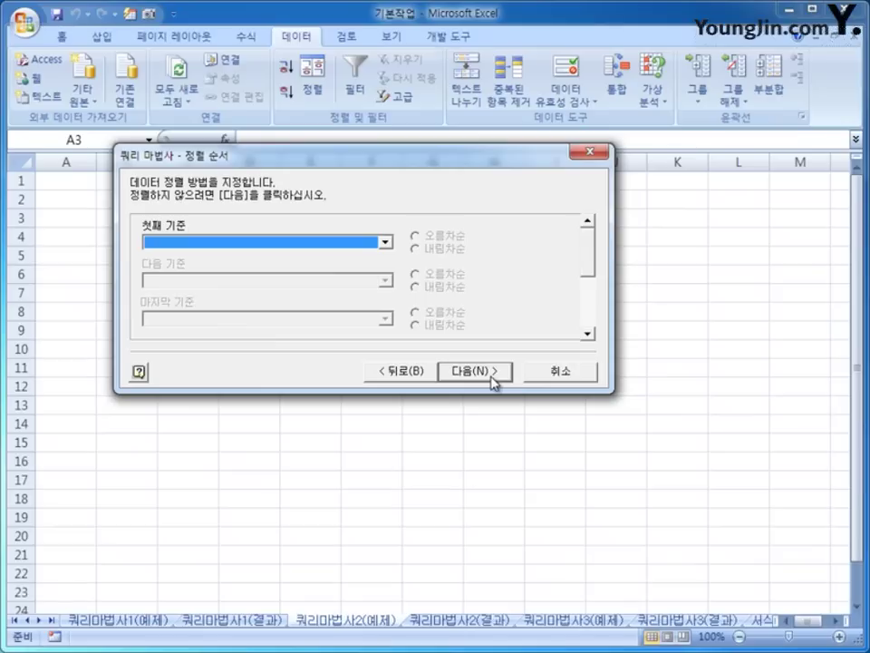
Sort the query by 단말기가격 descending (내림차순), then by 할인율 descending
click(252, 243)
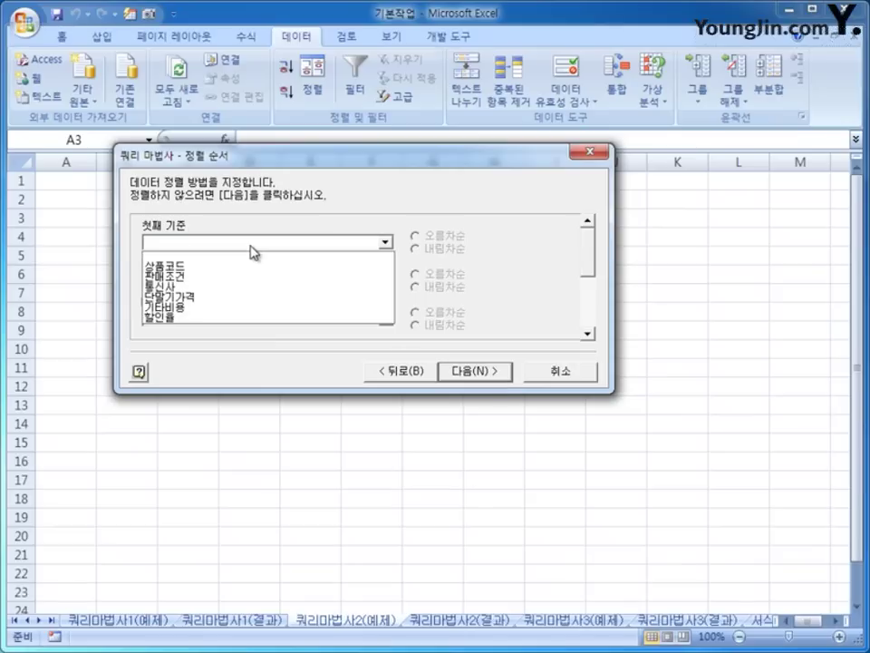
click(252, 303)
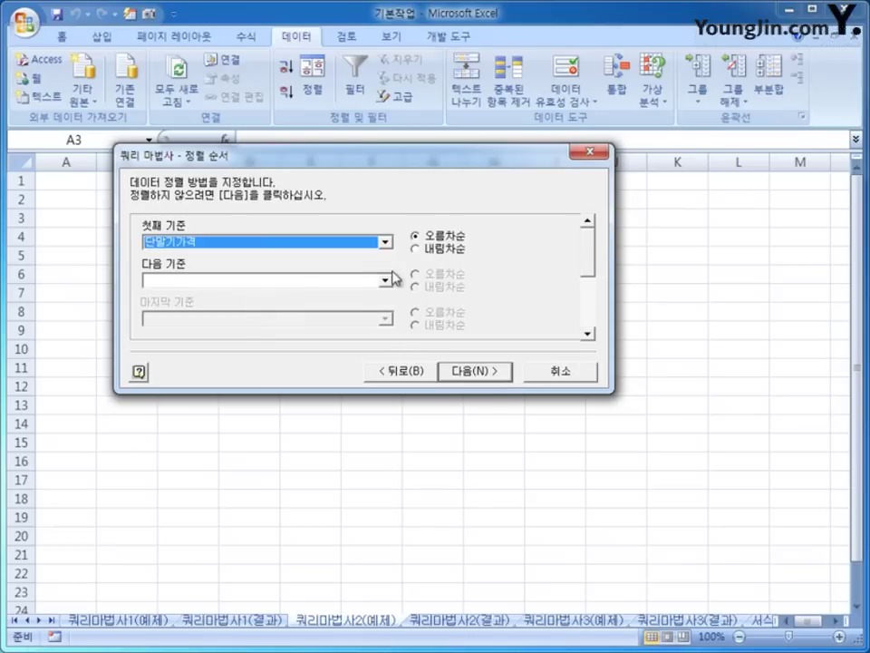
click(433, 252)
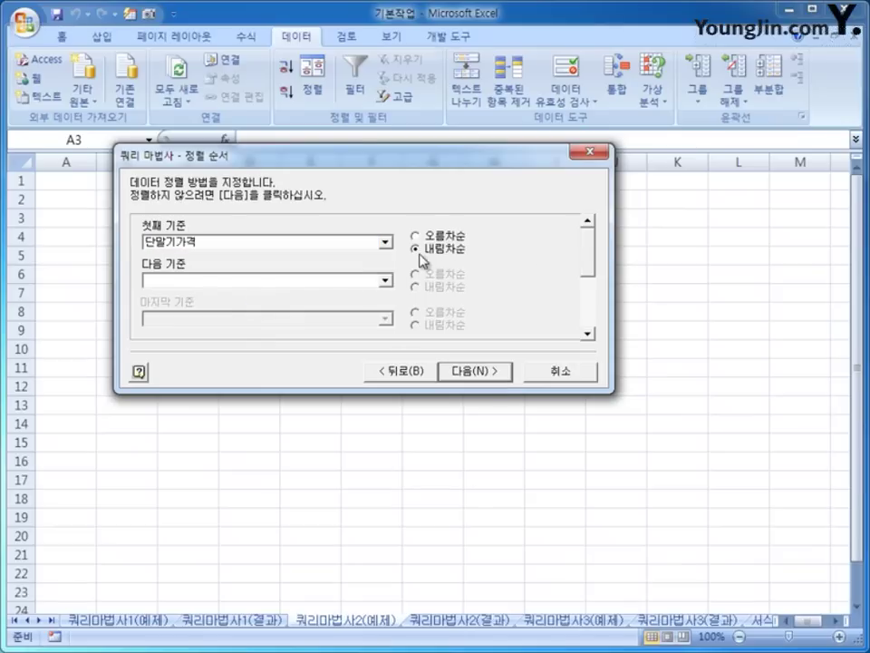
click(298, 281)
click(296, 352)
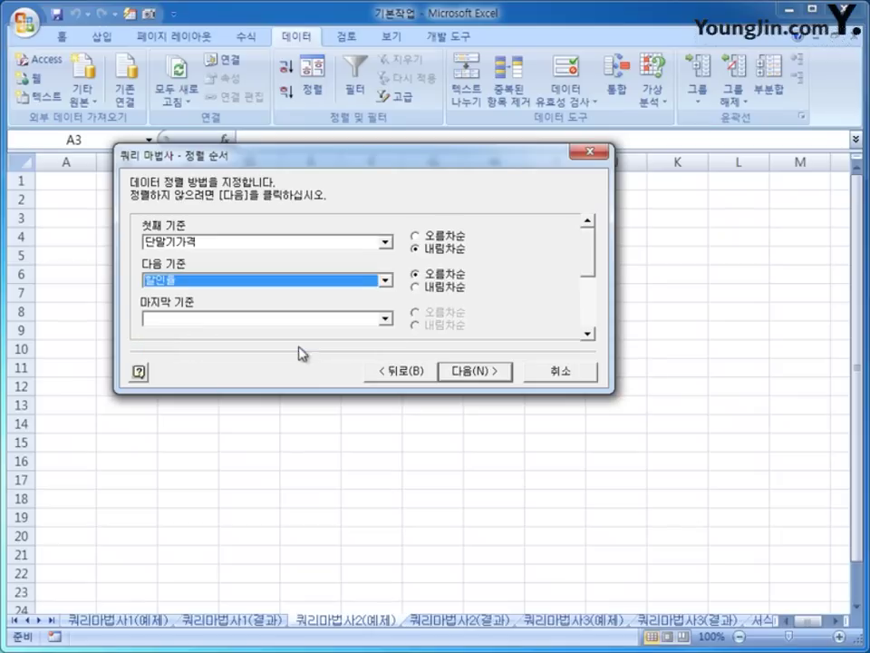
click(441, 288)
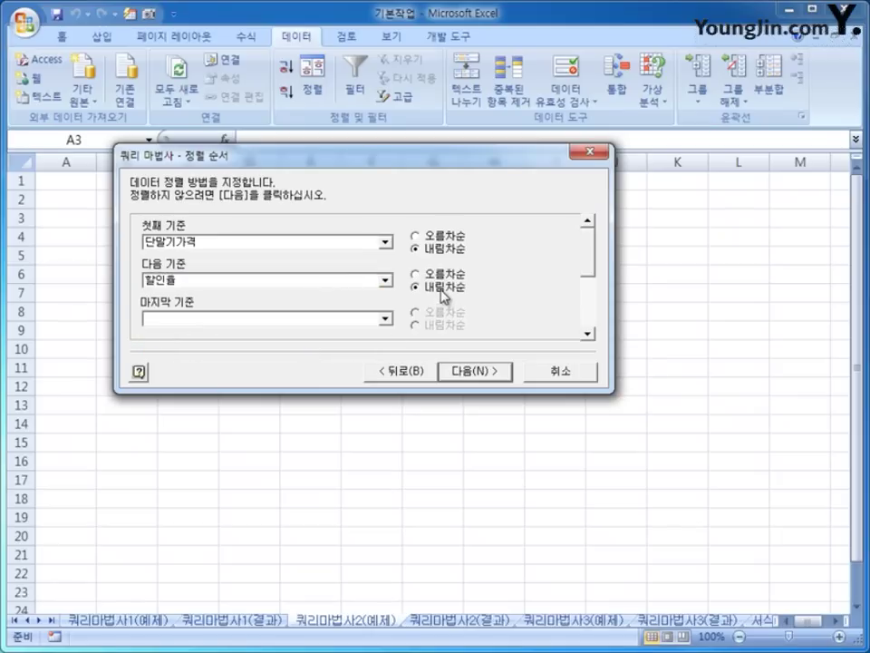
Finish the query wizard by returning the data to Excel as a table (표) at cell A3 of the existing worksheet
click(472, 372)
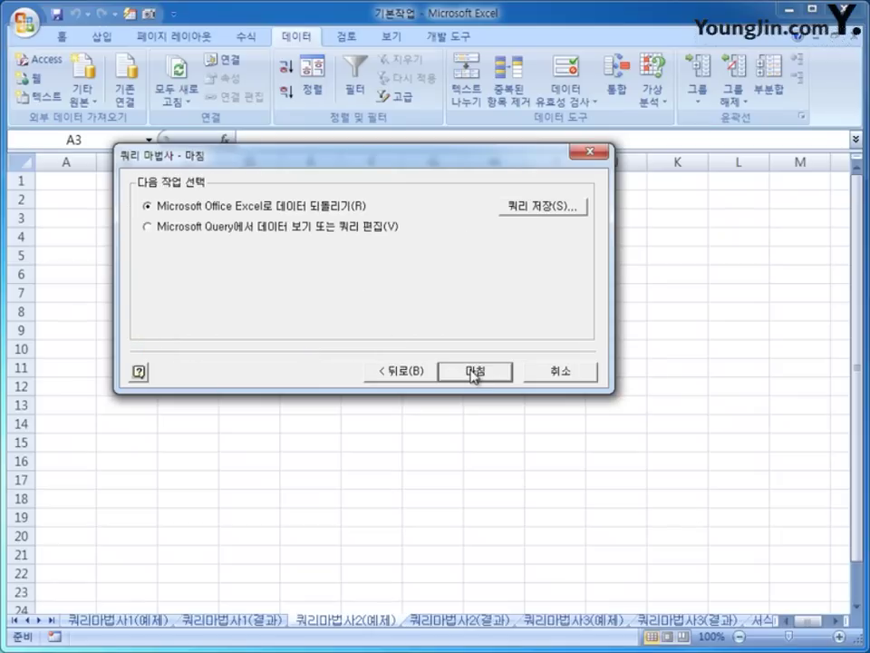
click(473, 370)
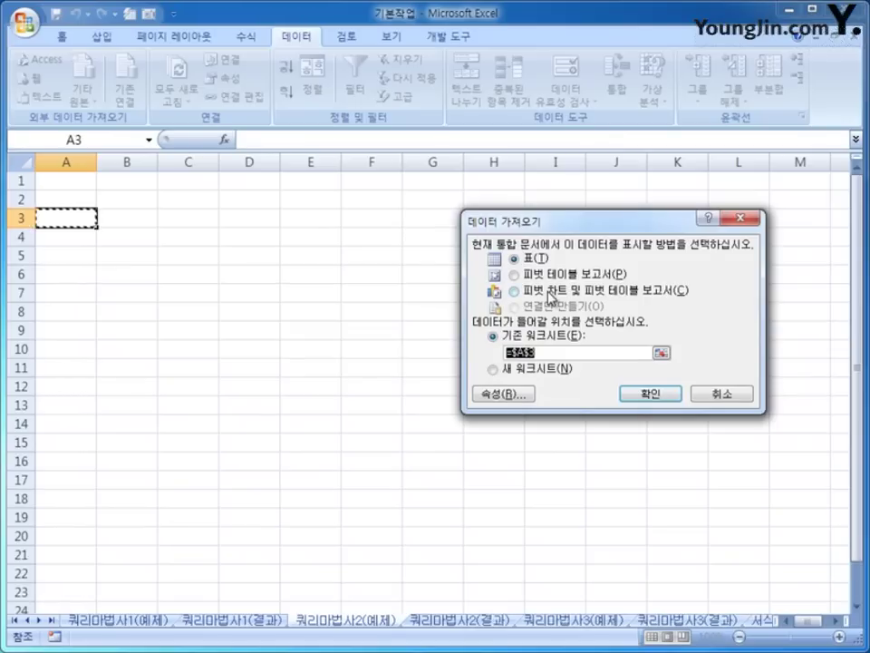
click(651, 397)
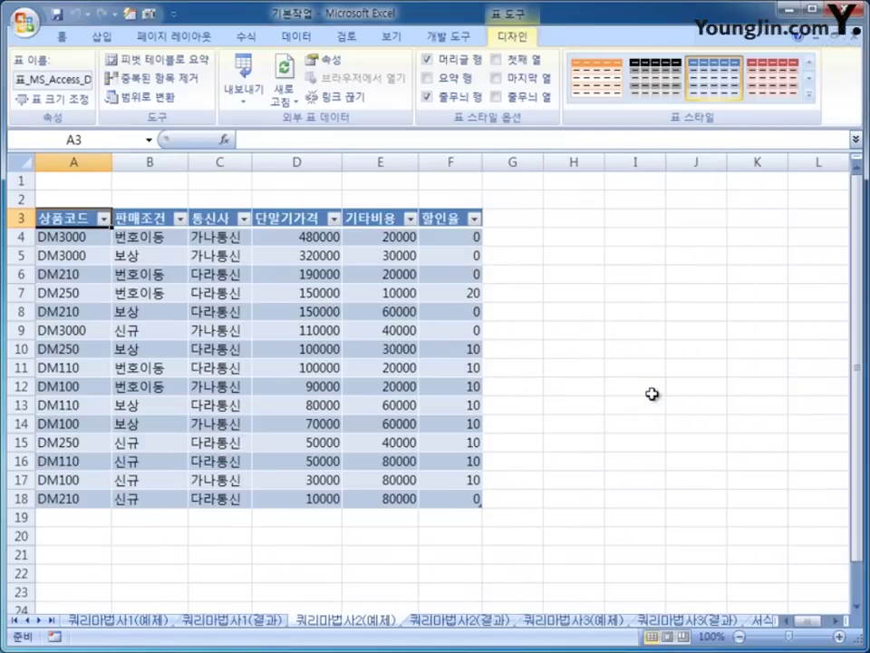
Check the 쿼리마법사2(결과) sheet, and start a Microsoft Query import on the 쿼리마법사3(예제) sheet
click(446, 619)
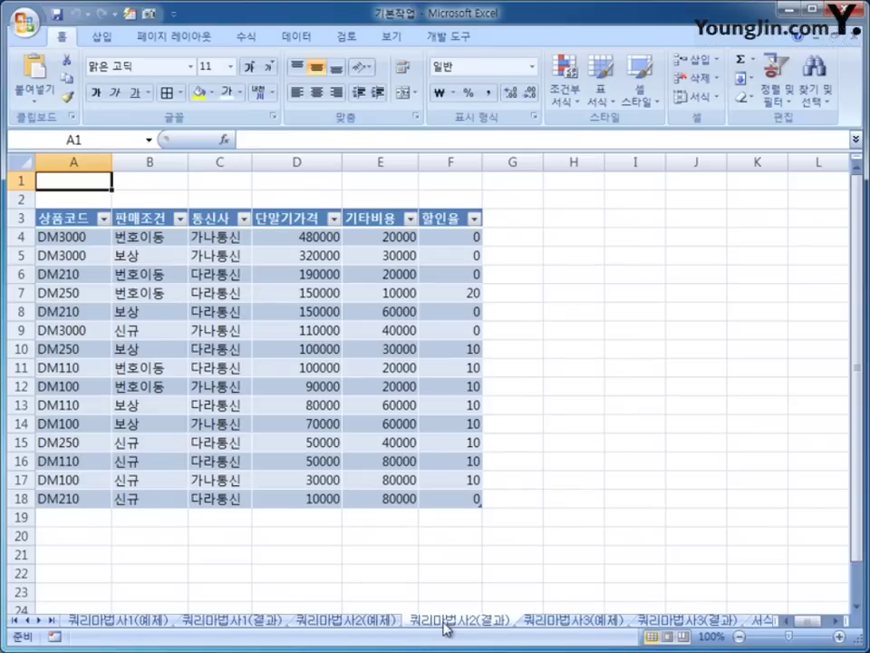
click(591, 623)
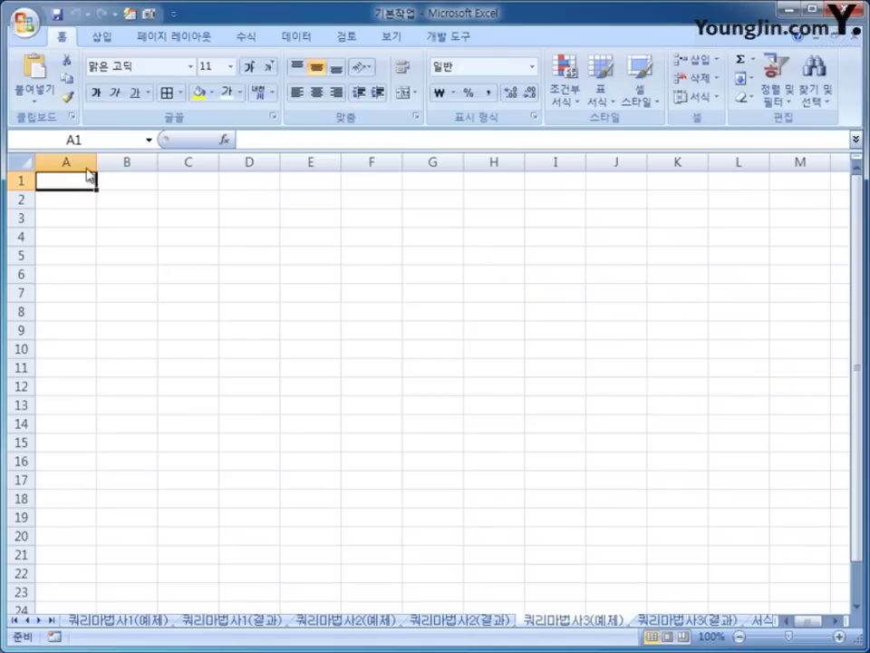
click(307, 39)
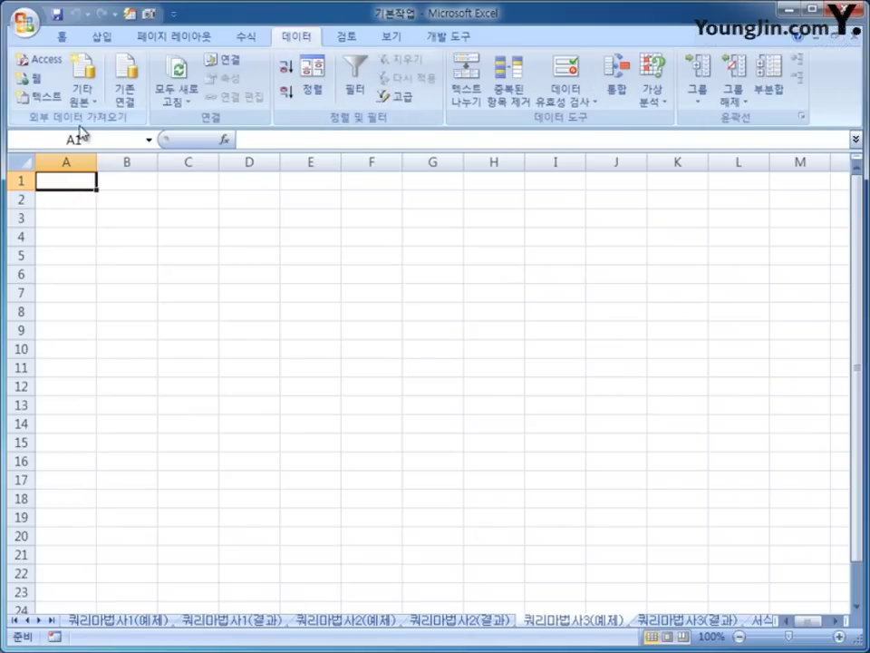
click(84, 98)
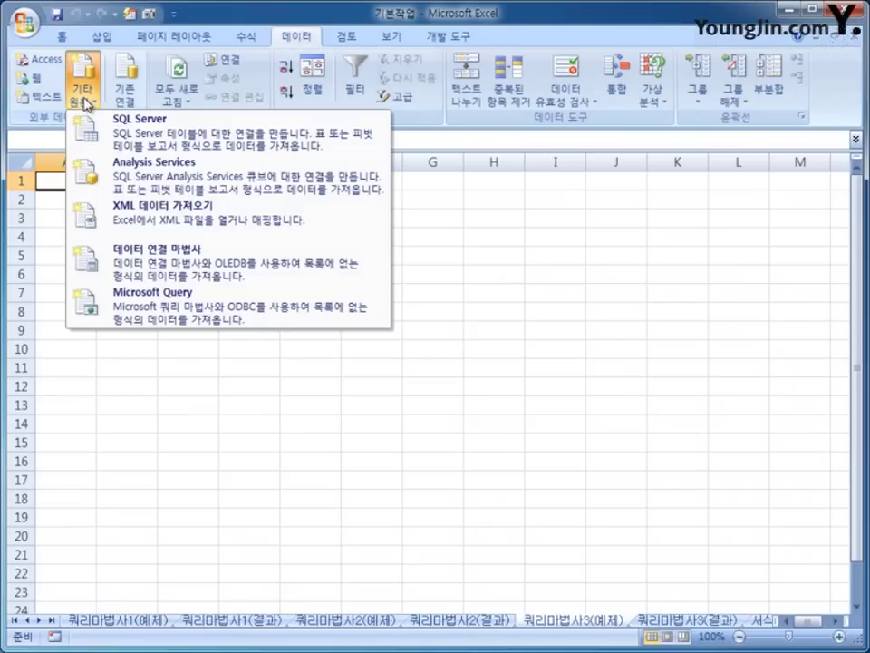
click(215, 313)
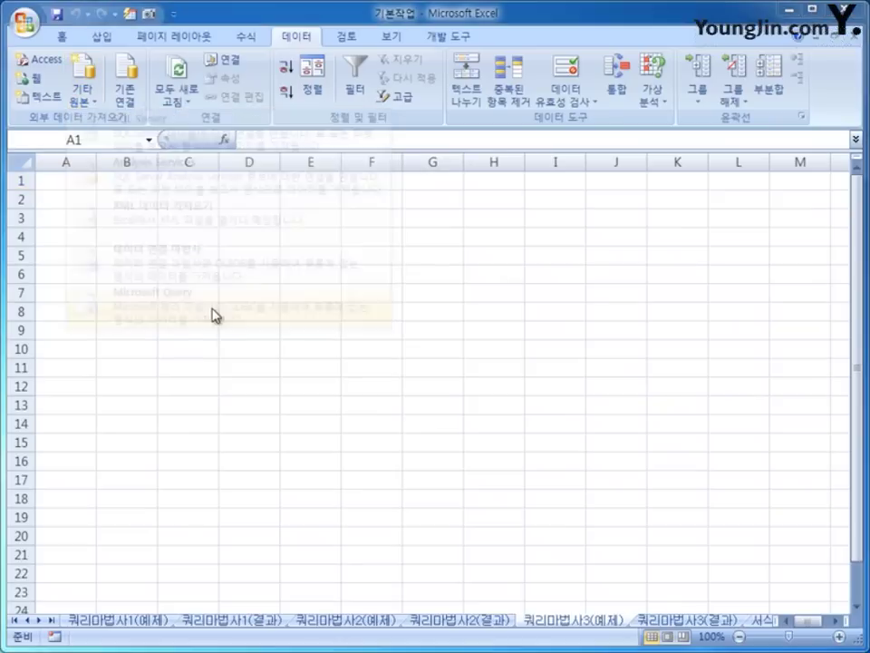
Choose MS Access Database* as the data source and connect to 실습기자재관리.mdb
click(252, 354)
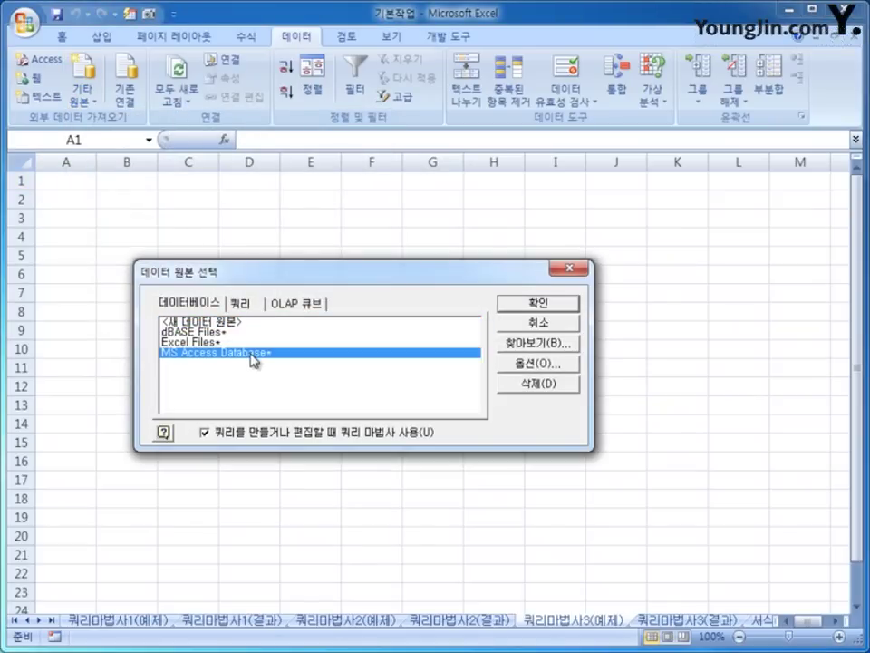
click(540, 304)
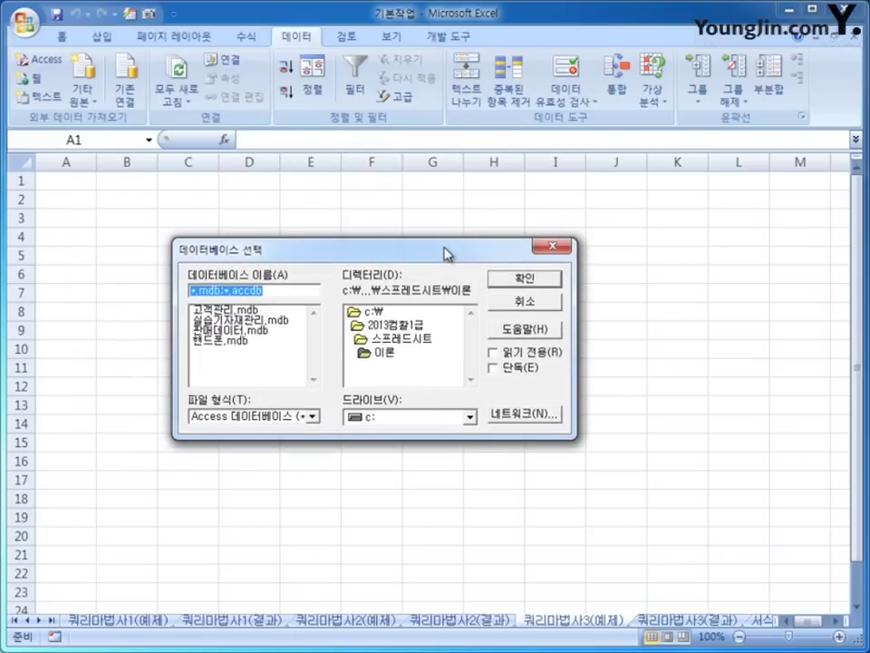
click(207, 320)
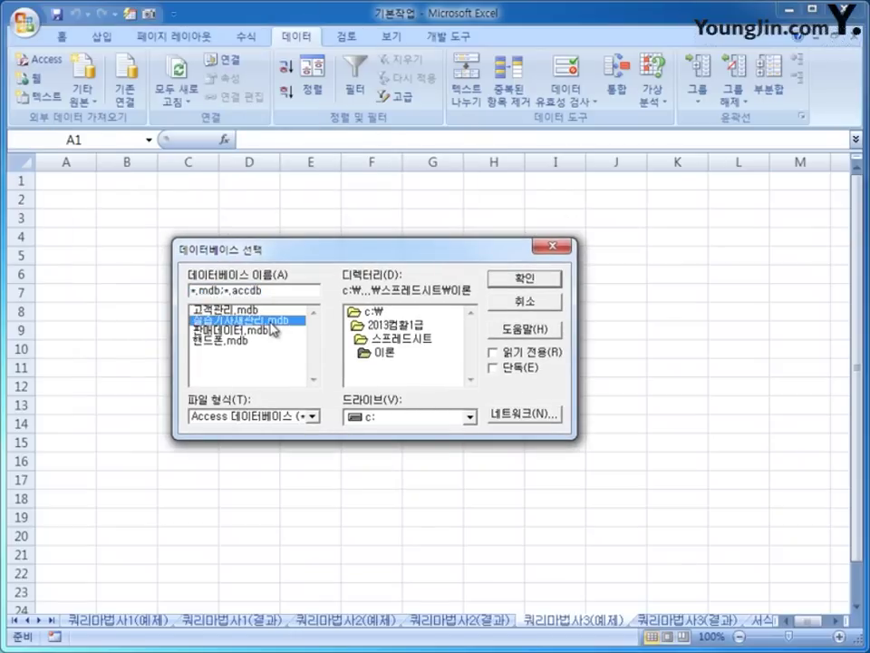
click(539, 282)
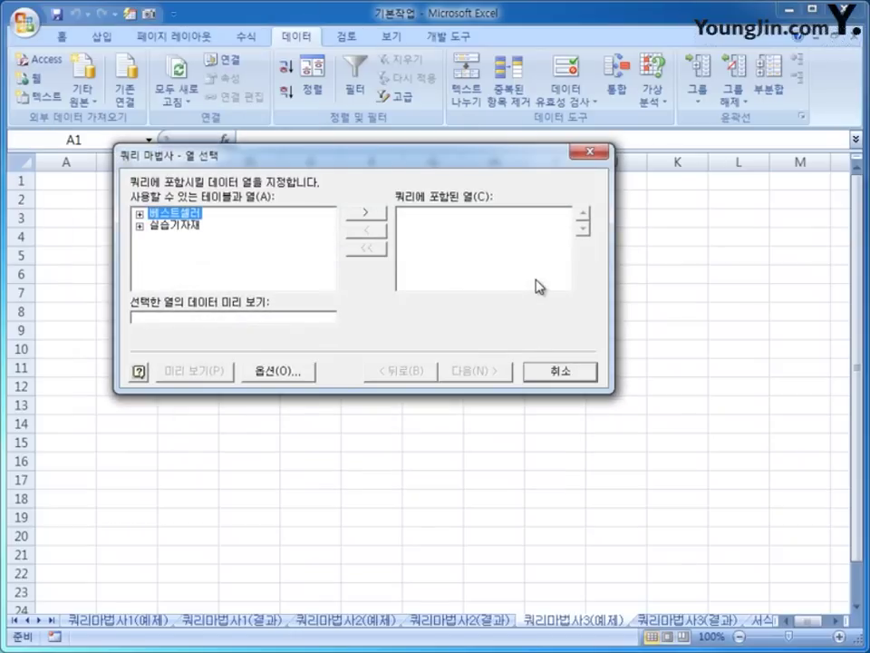
Include 기자재명, 규격, 수량, 구입단가, 총금액 and 구입일자 from the 실습기자재 table in the query and accept the columns
double_click(190, 226)
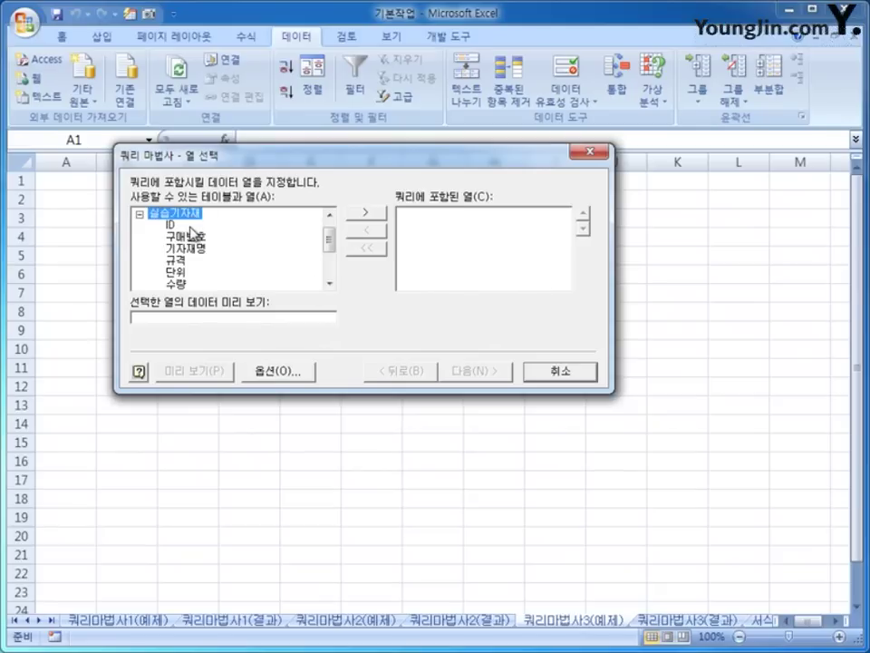
double_click(187, 248)
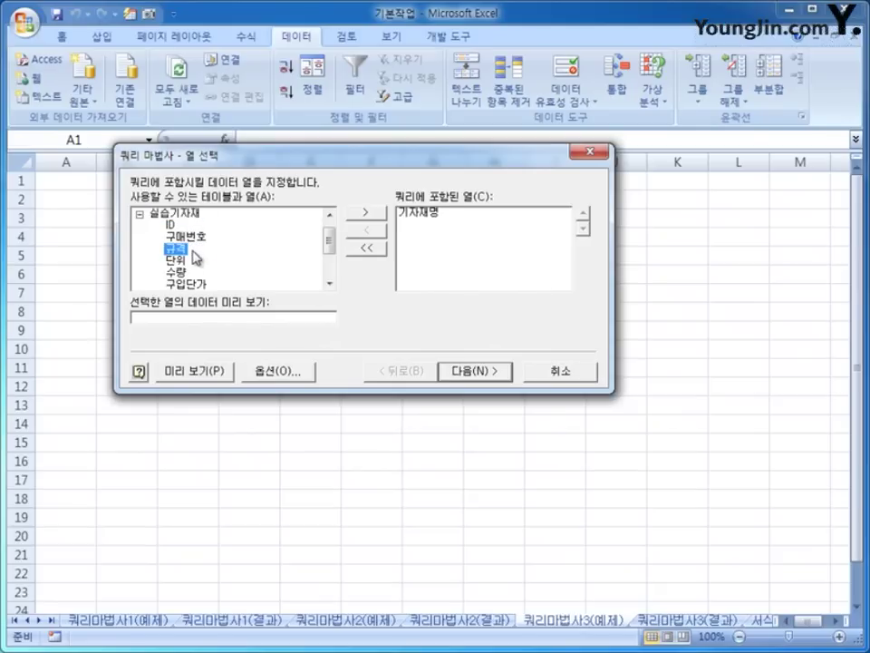
double_click(184, 250)
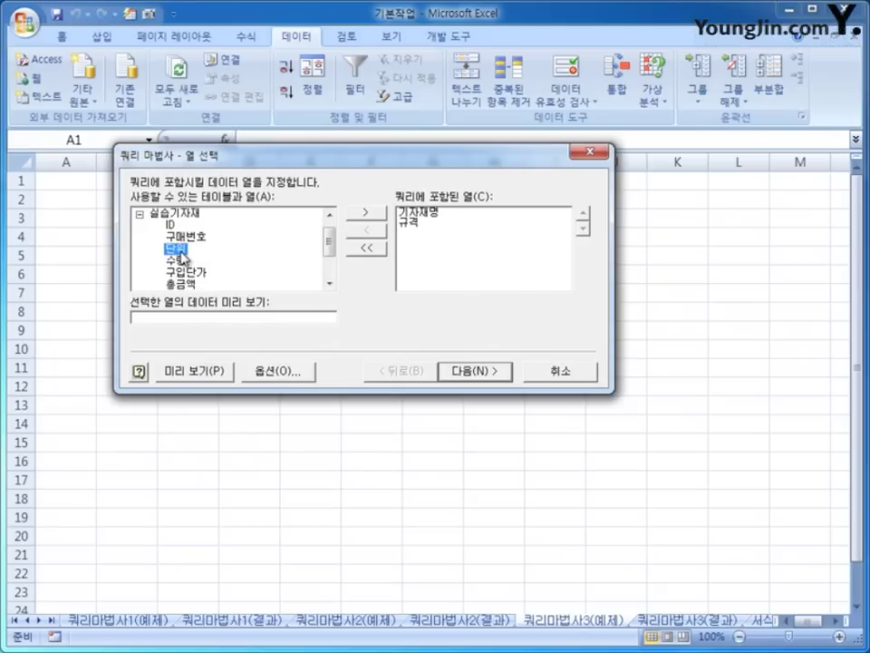
double_click(184, 260)
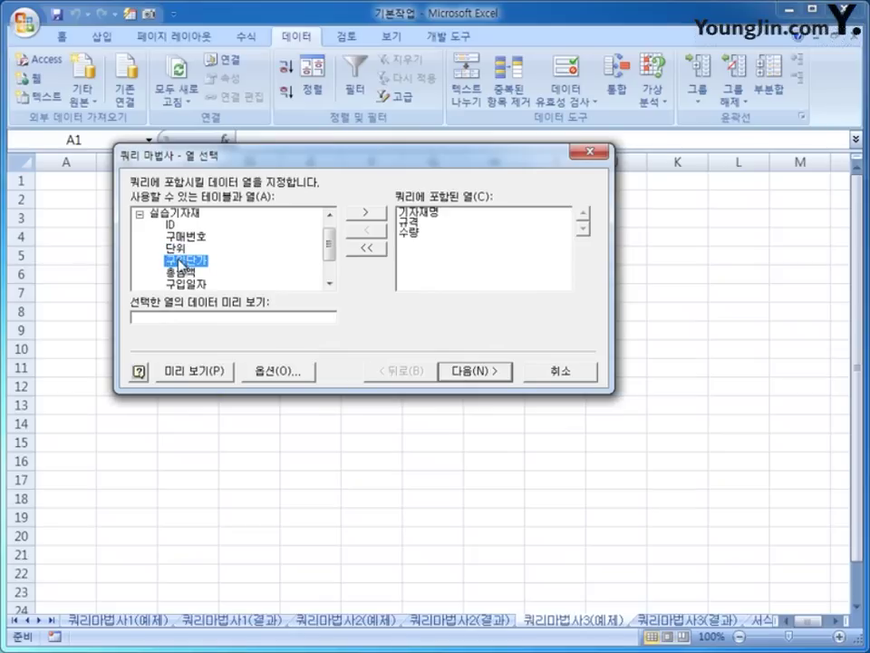
double_click(185, 262)
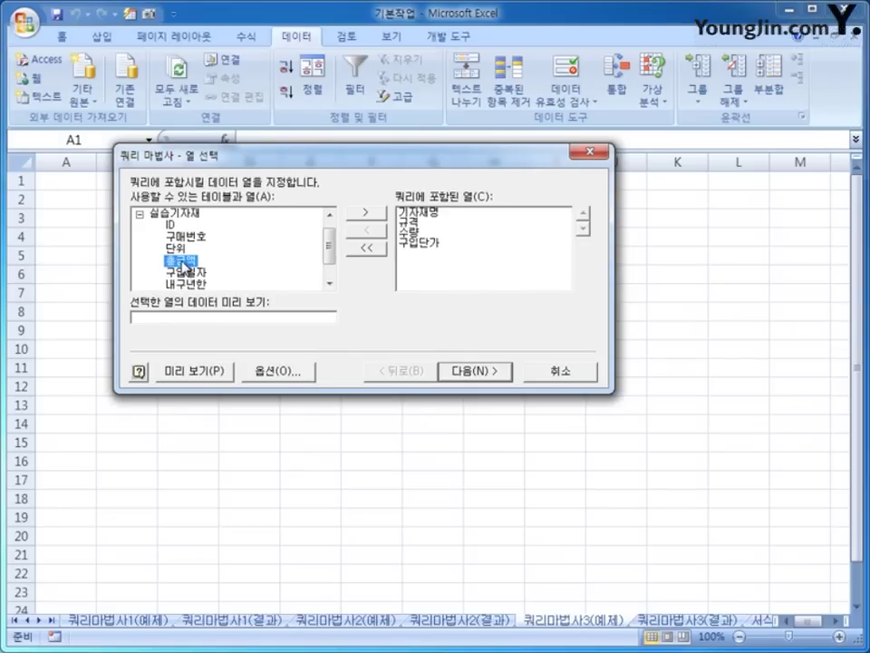
double_click(184, 262)
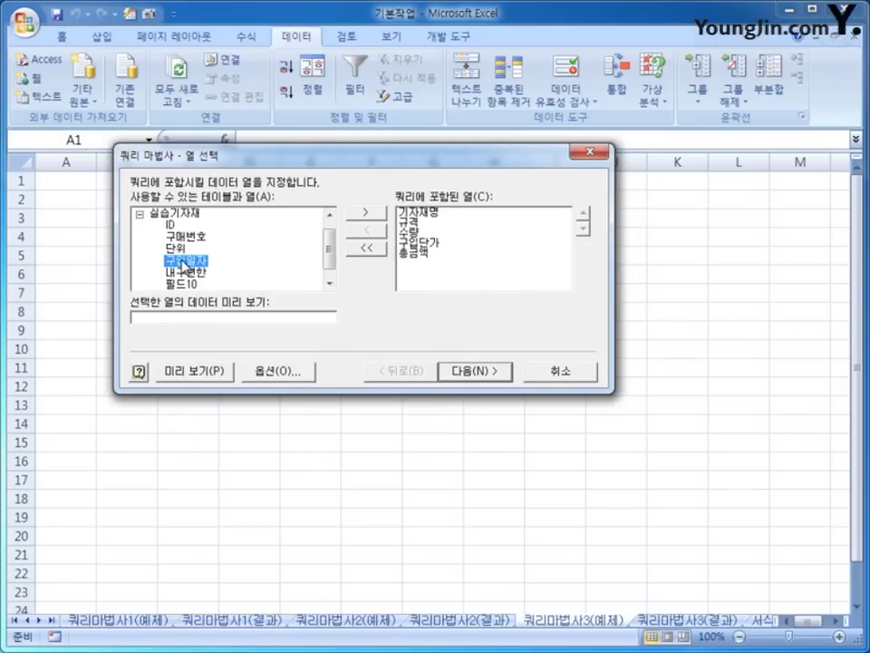
double_click(184, 262)
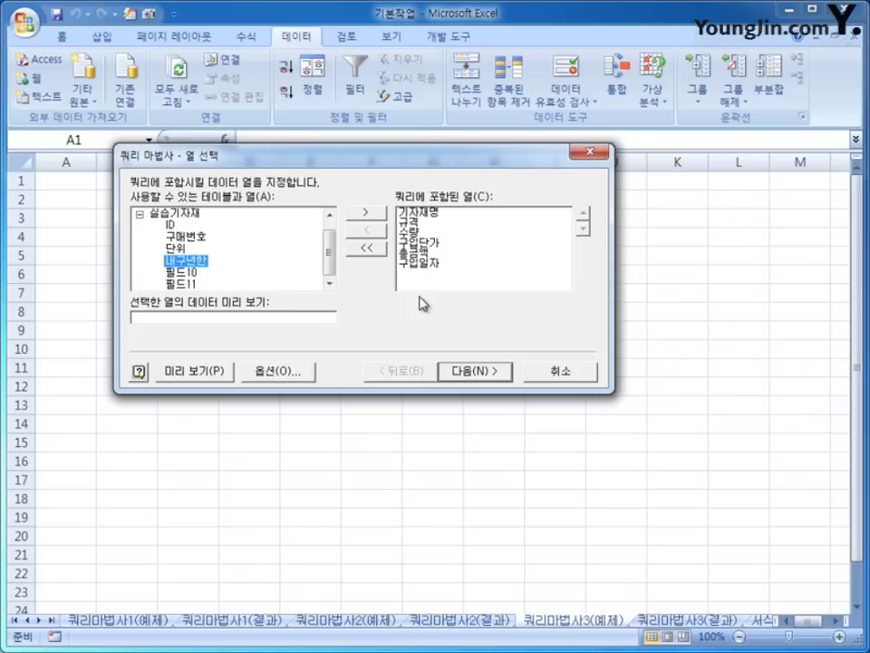
click(499, 371)
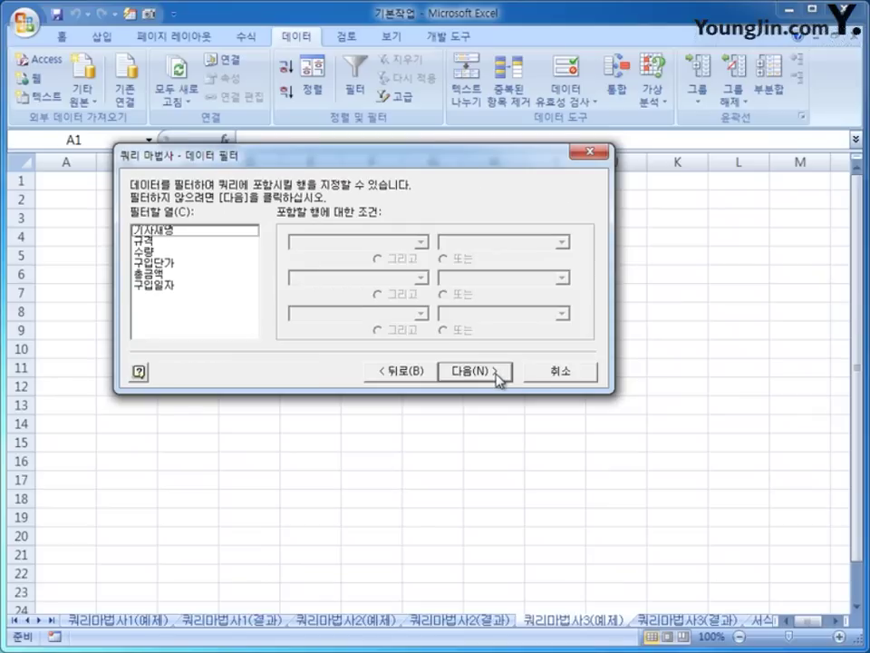
Filter 구입일자 to dates greater than or equal to (>=) 2006-1-1
click(158, 284)
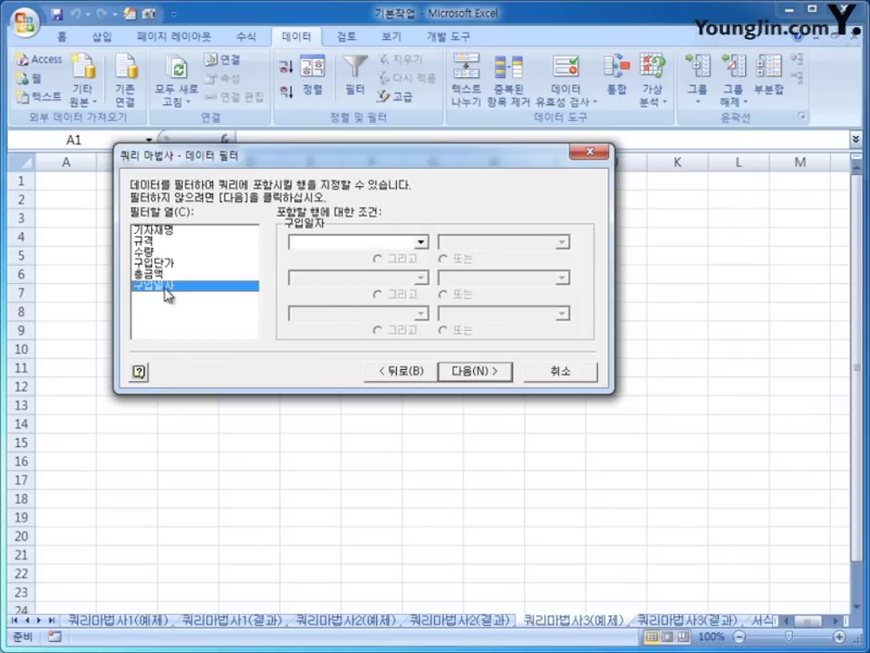
click(358, 242)
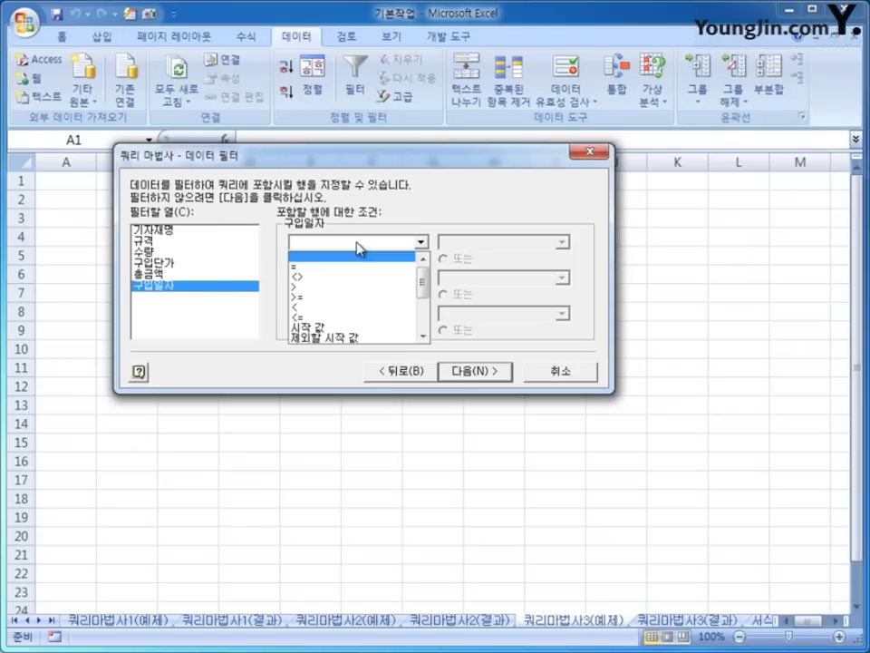
click(350, 297)
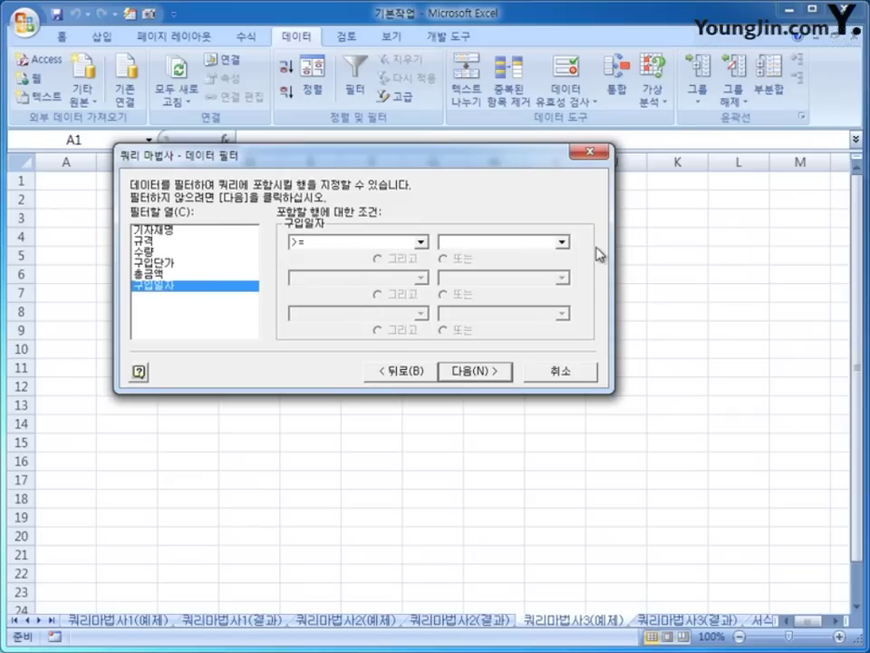
text(20)
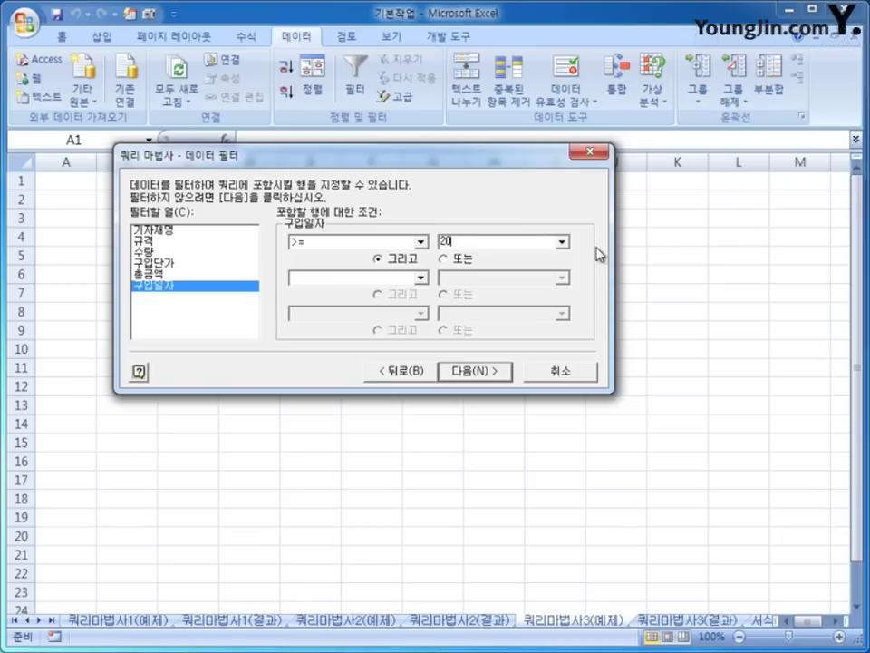
text(06-1-1)
Filter 수량 to values >= 1 and (그리고) <= 10, and accept the filters
click(168, 253)
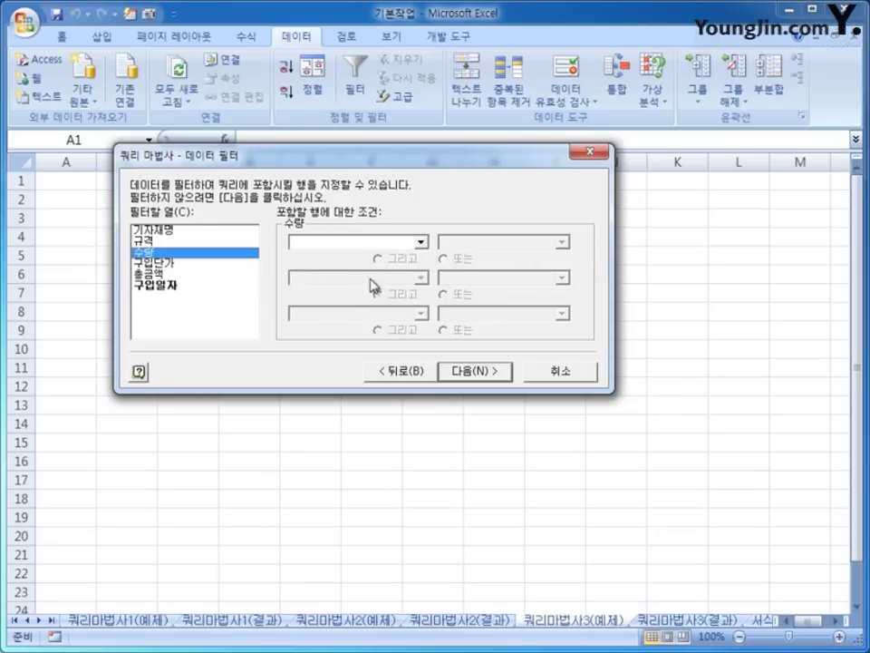
click(368, 243)
click(373, 297)
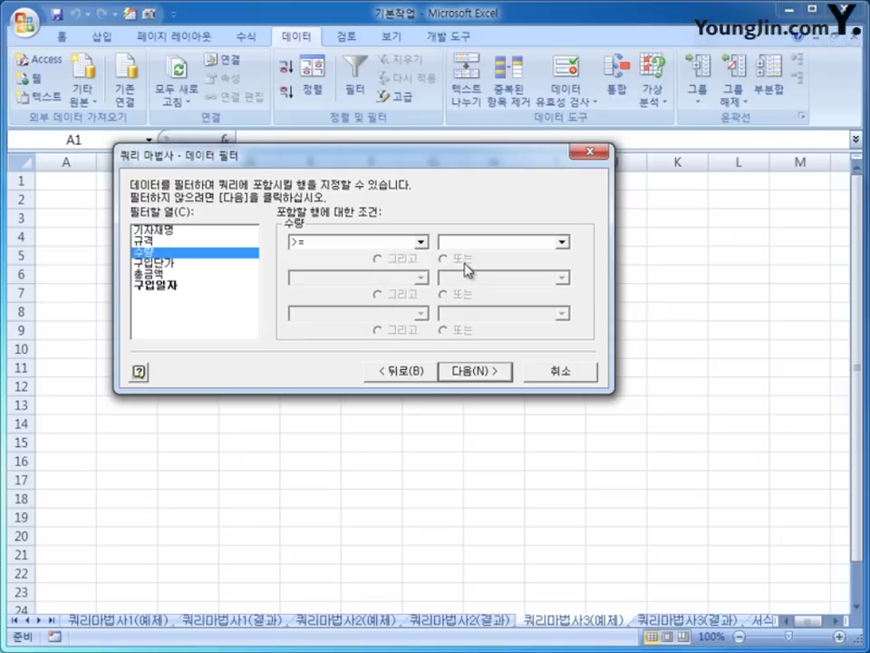
text(1)
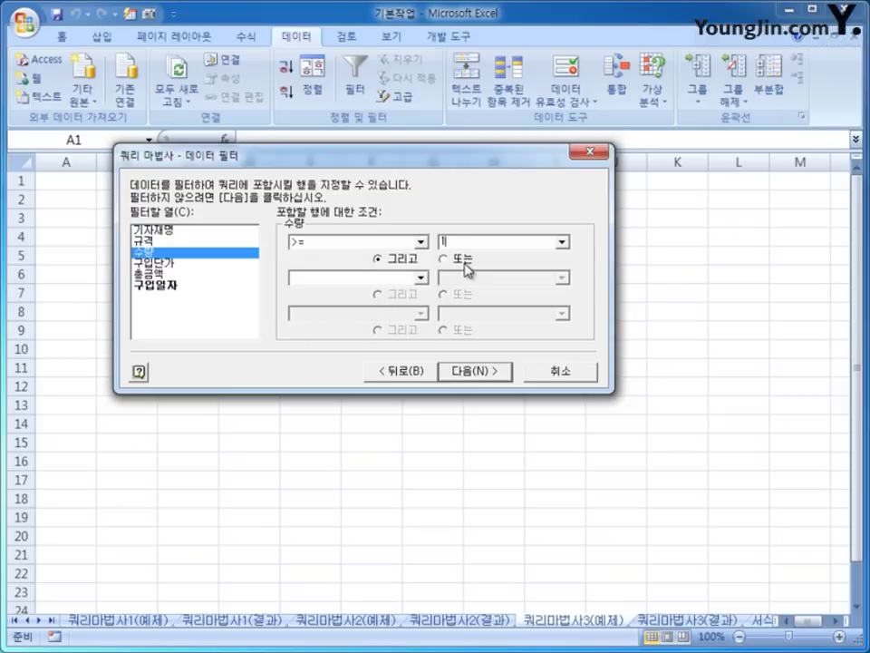
click(420, 277)
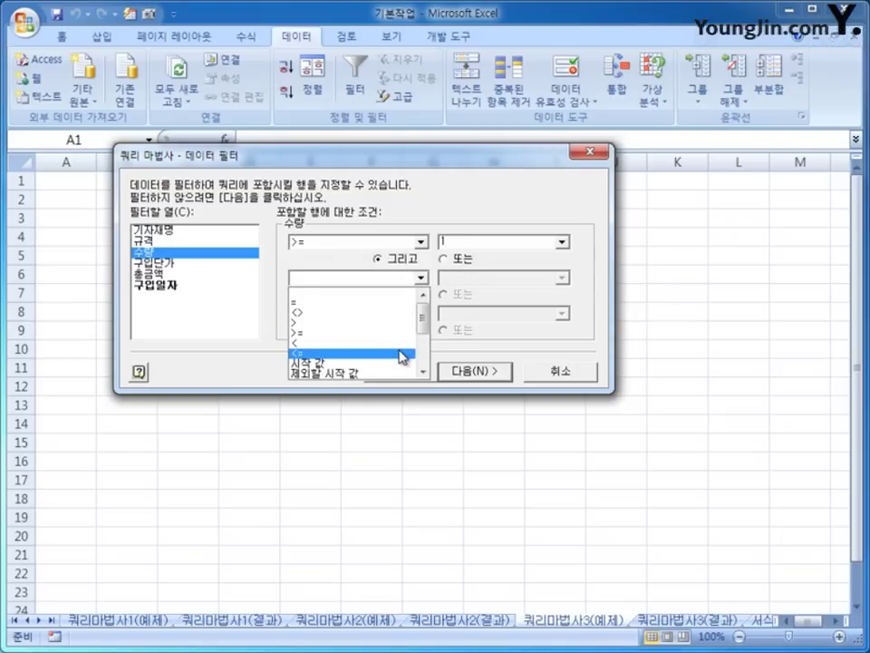
click(402, 355)
text(10)
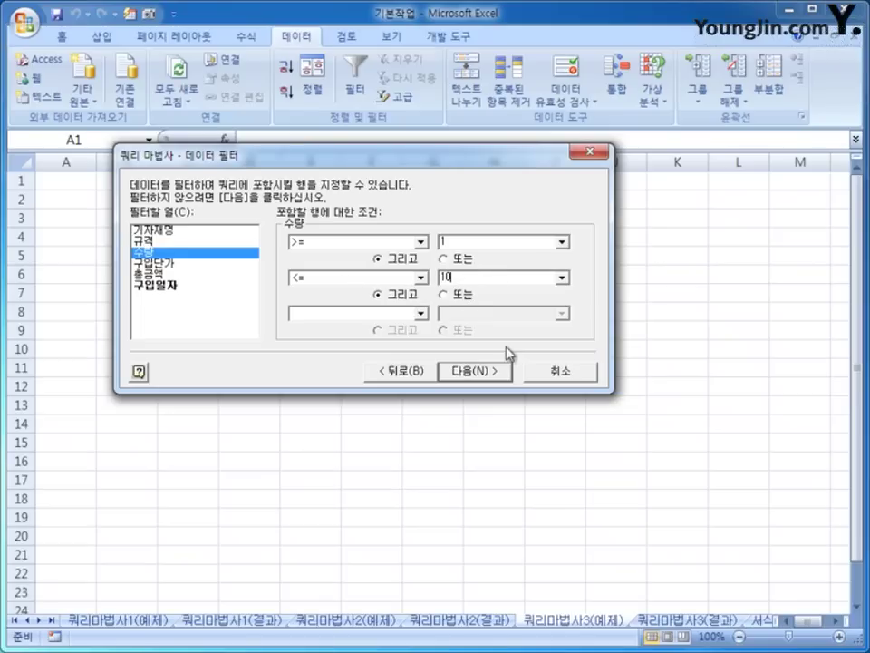
click(502, 374)
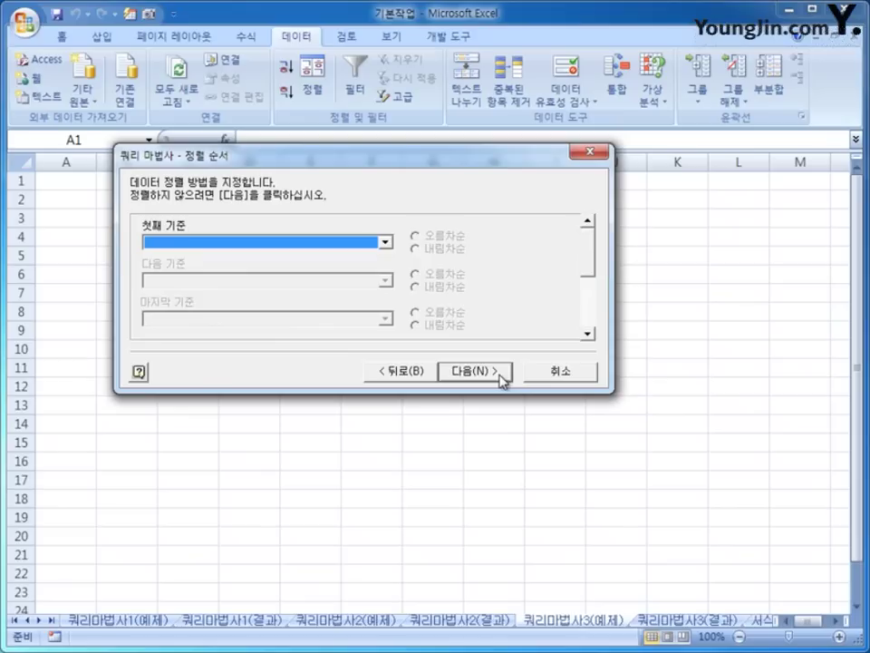
Sort the query by 구입일자 descending (내림차순), then by 기자재명 ascending (오름차순), and accept the sort order
click(304, 243)
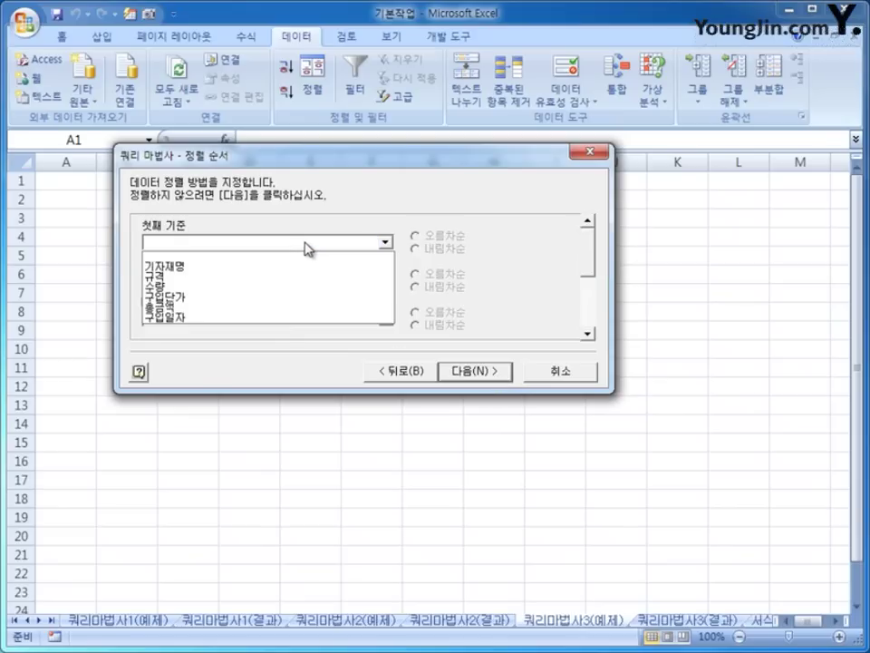
click(318, 317)
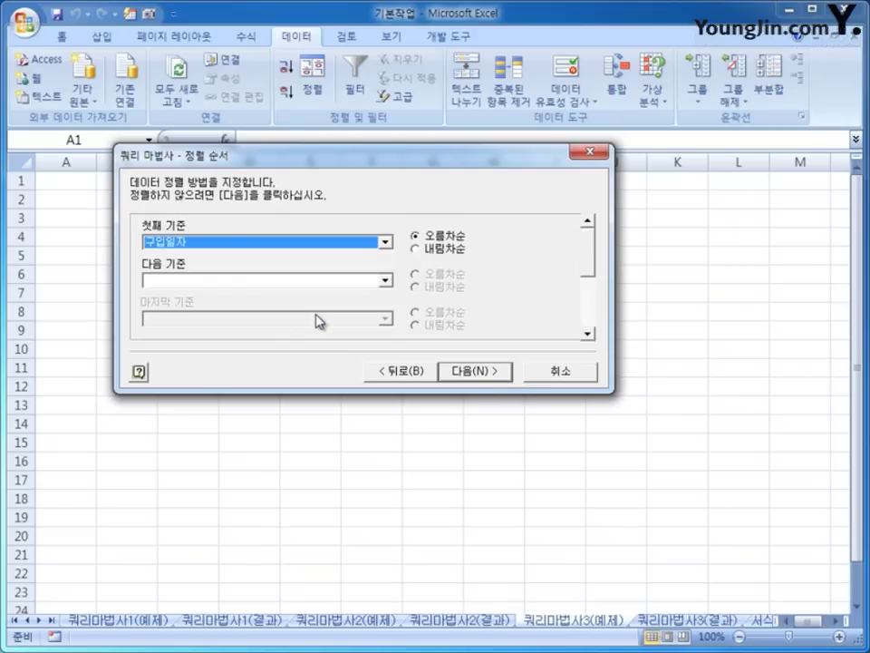
click(428, 252)
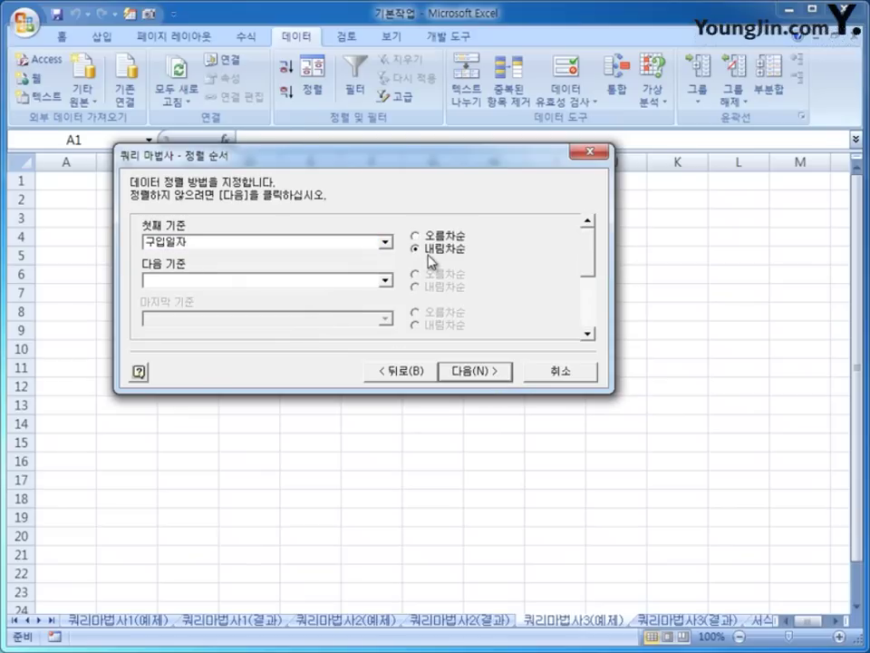
click(307, 282)
click(312, 308)
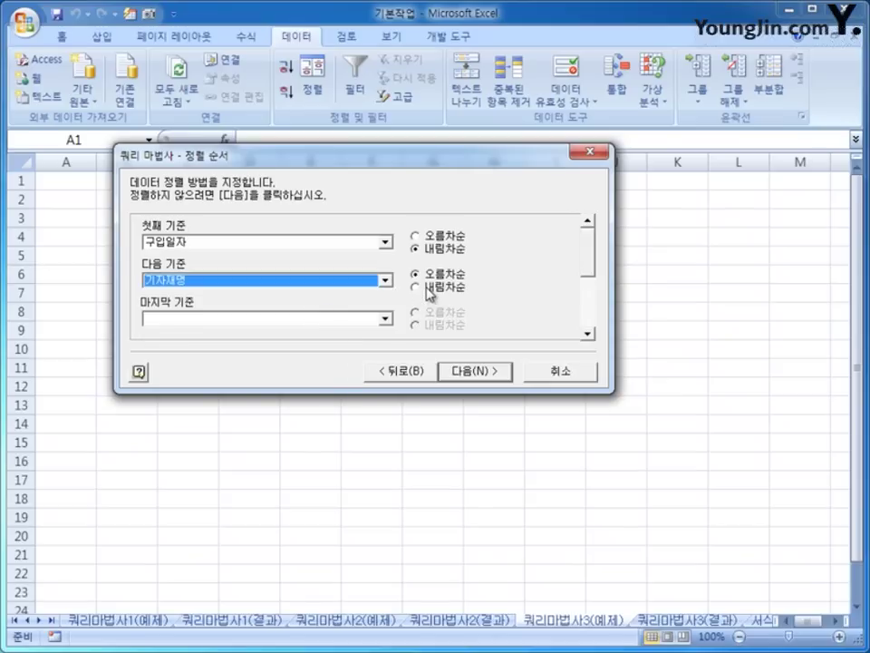
click(470, 370)
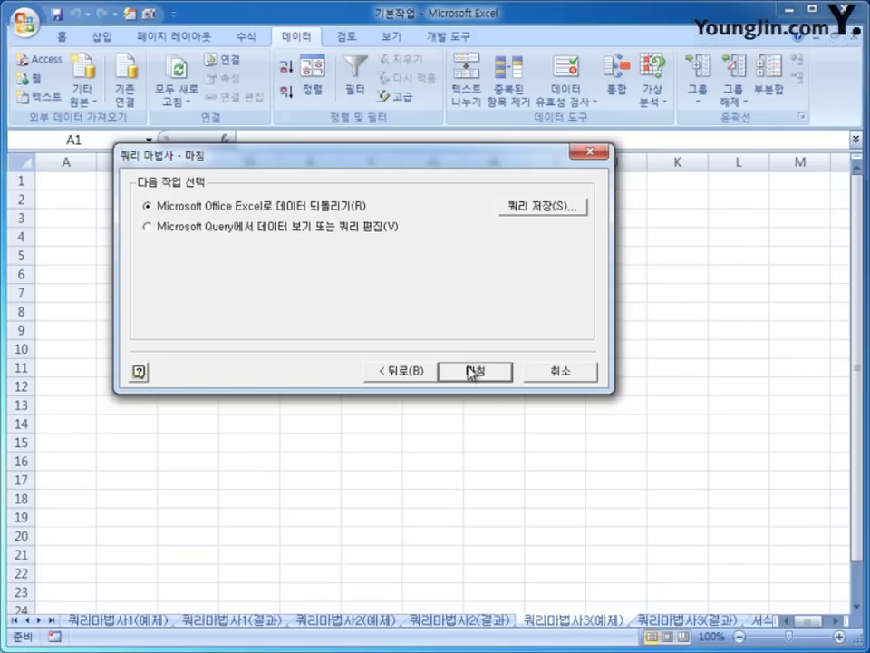
Finish the query wizard by returning the data to Excel as a table (표) at cell A1 of the existing worksheet
click(471, 371)
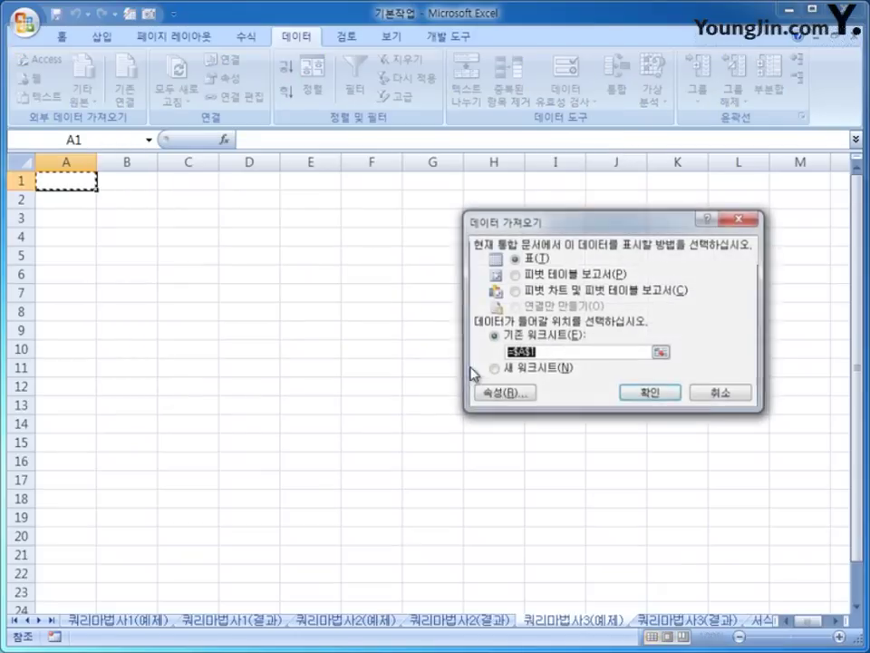
drag(601, 233, 444, 237)
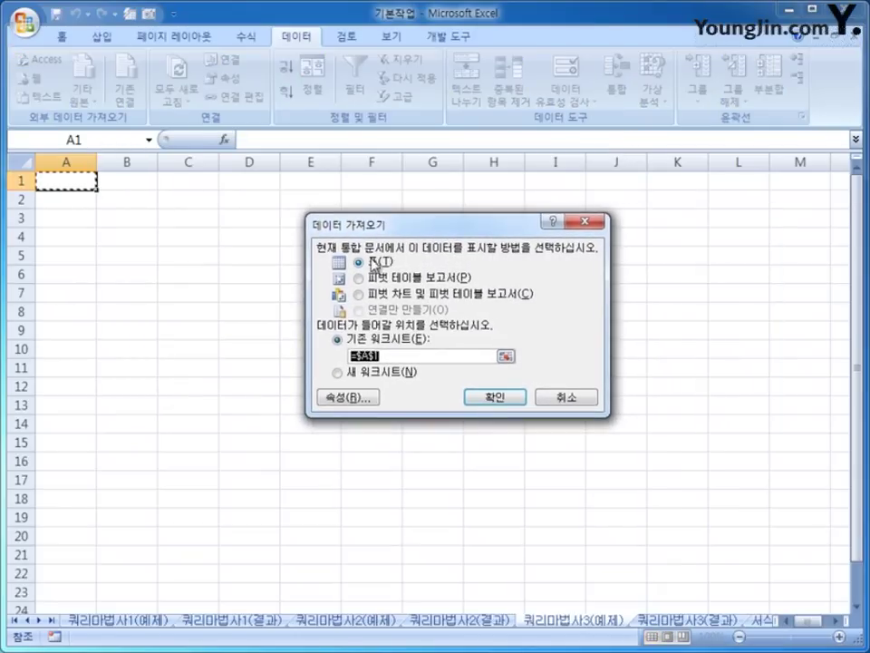
key(BackSpace)
key(ctrl+z)
click(495, 398)
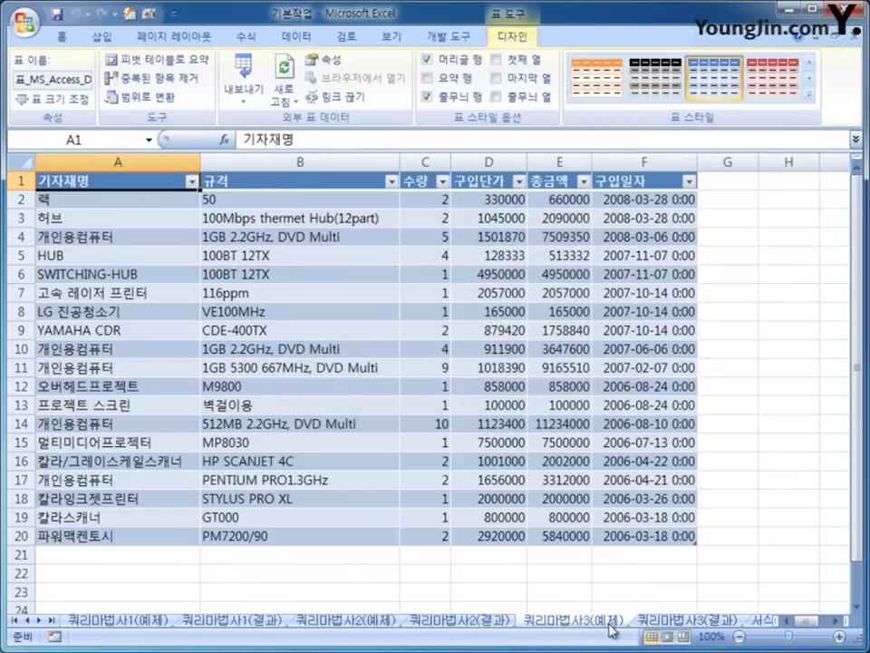
click(40, 621)
click(40, 621)
click(40, 621)
click(40, 621)
click(40, 621)
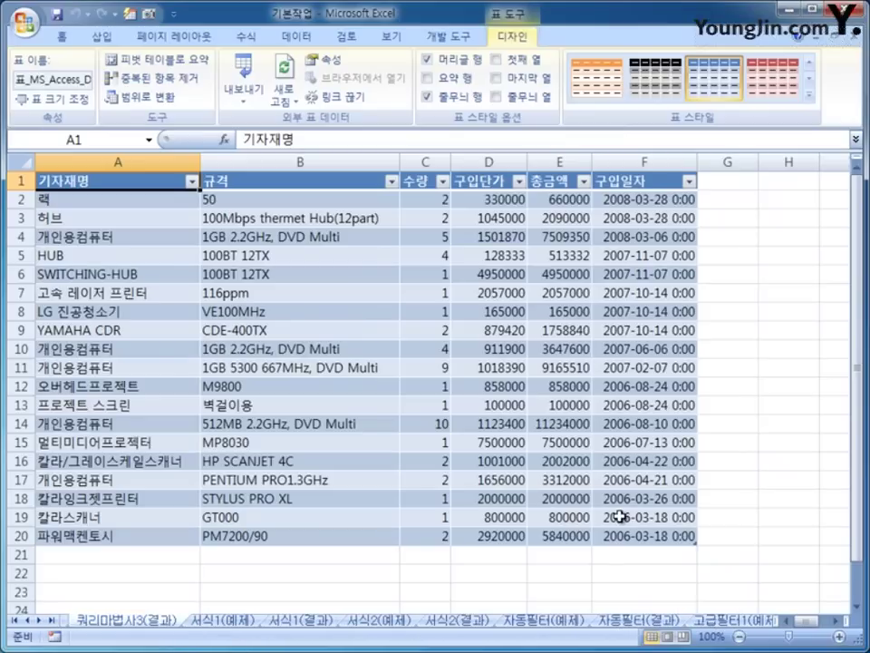